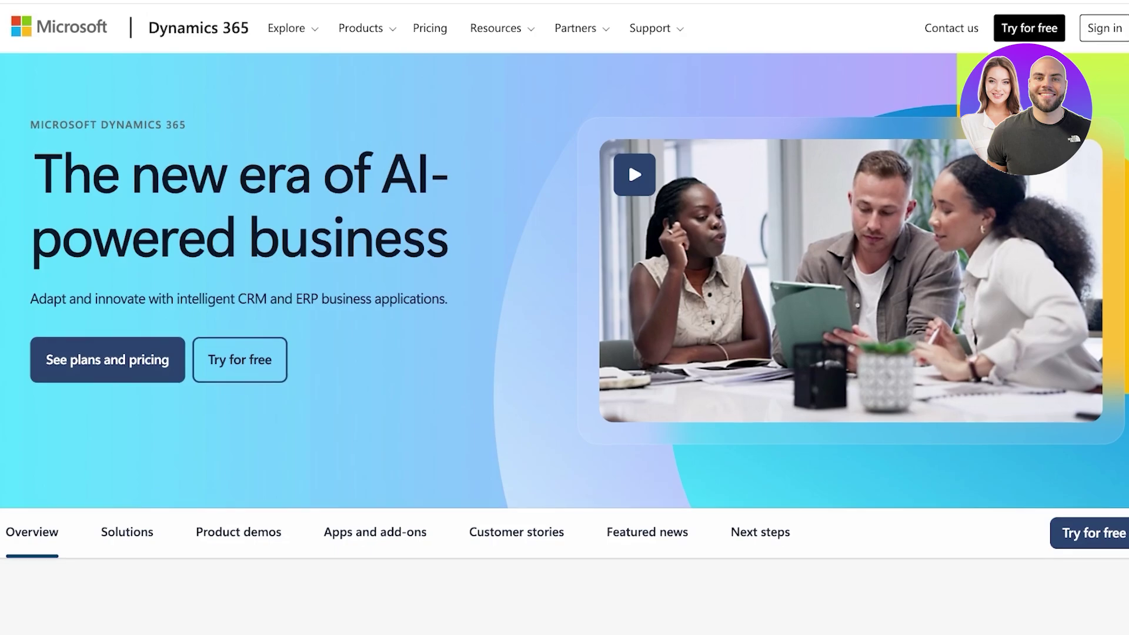
Scroll through the Dynamics 365 homepage sections and back up.
scroll(564, 317, down, 2)
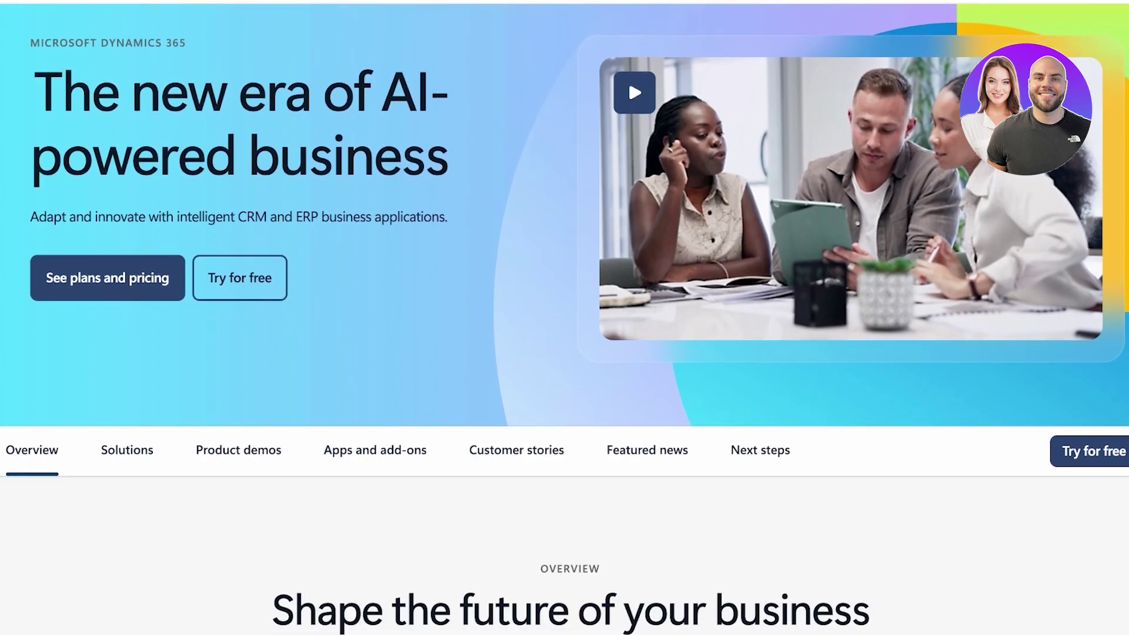
scroll(565, 318, down, 10)
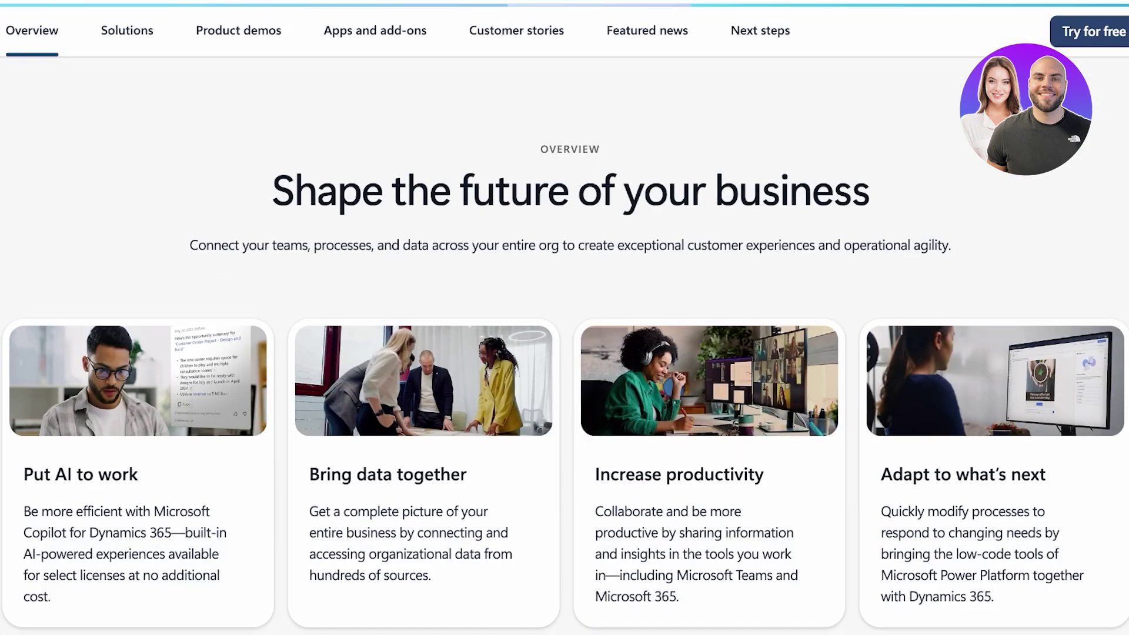
scroll(564, 318, down, 9)
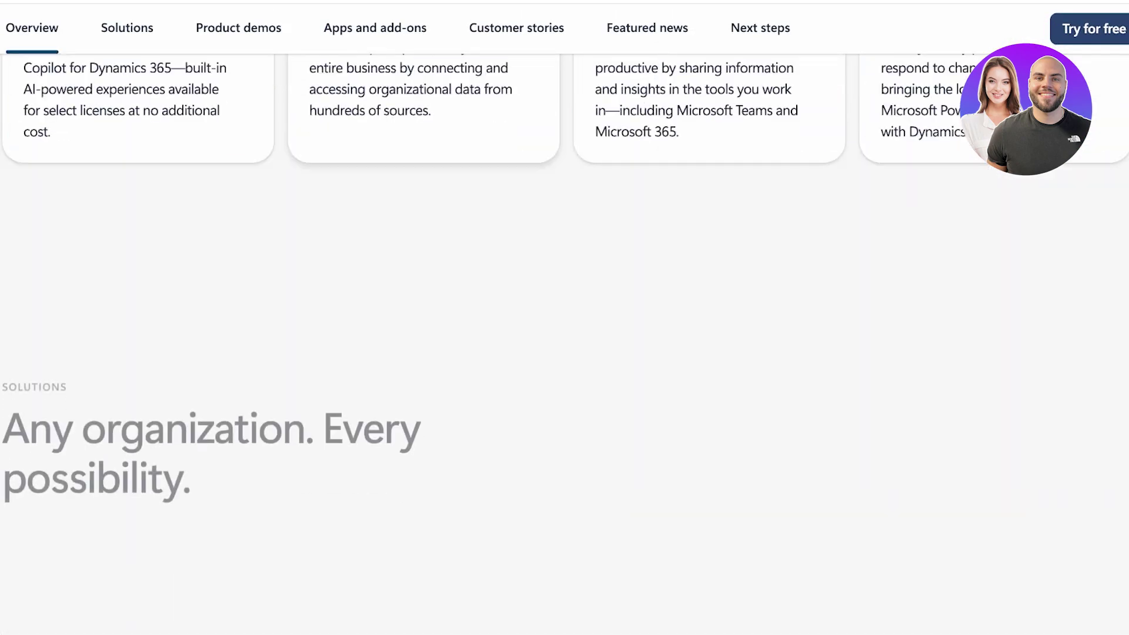
scroll(564, 318, down, 4)
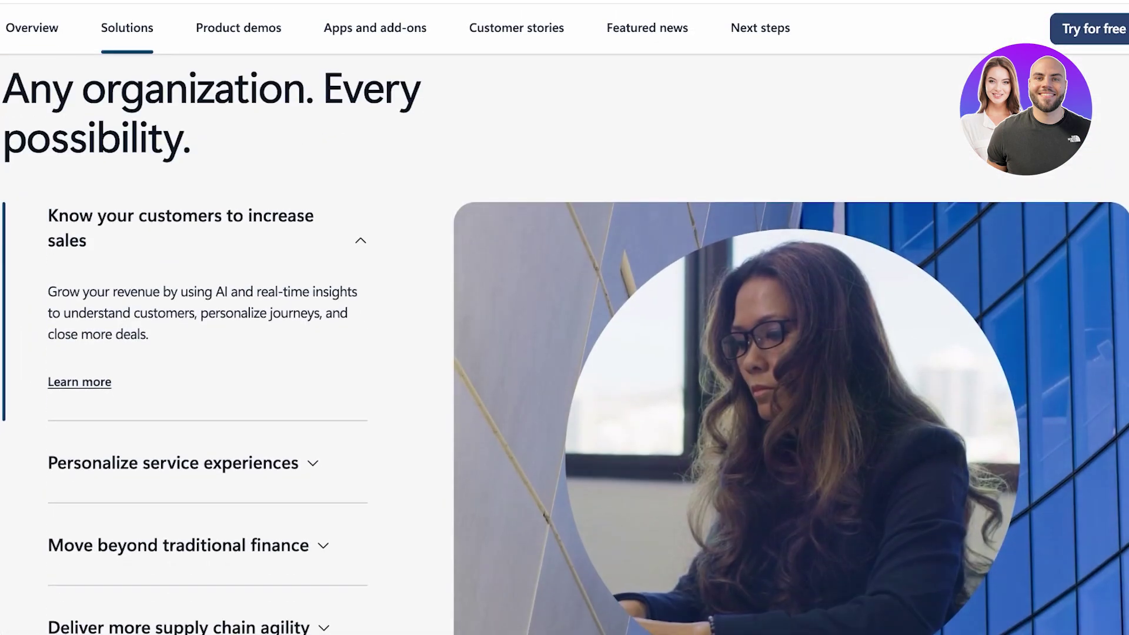
scroll(564, 317, down, 10)
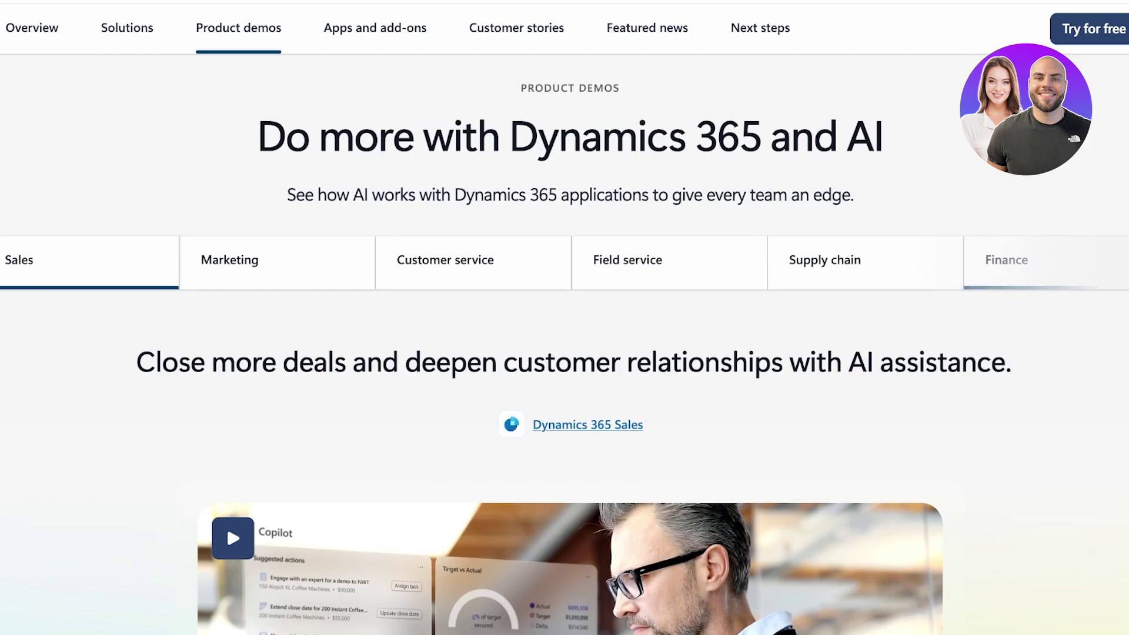
scroll(565, 353, down, 2)
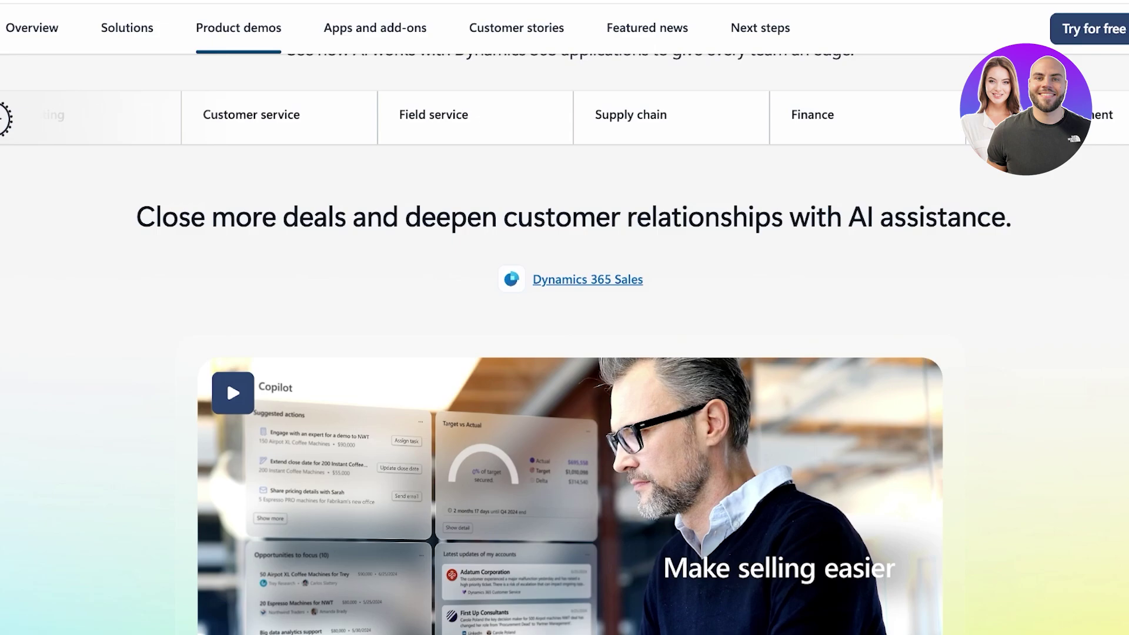
scroll(226, 376, up, 15)
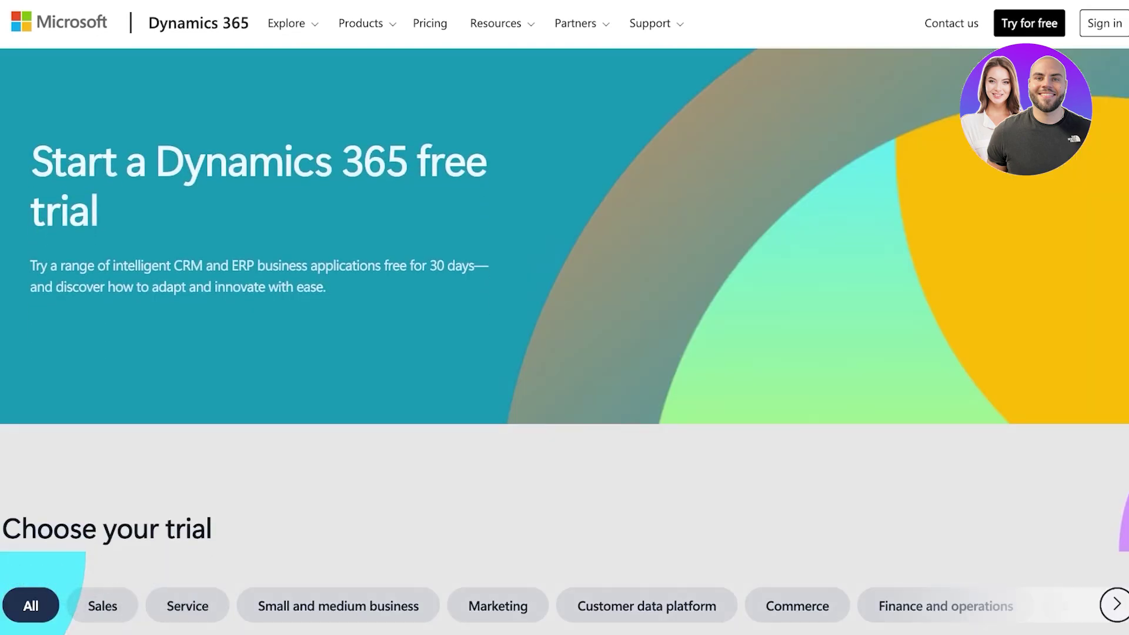
Browse the trial product cards and start the Dynamics 365 Sales free trial.
scroll(564, 318, down, 8)
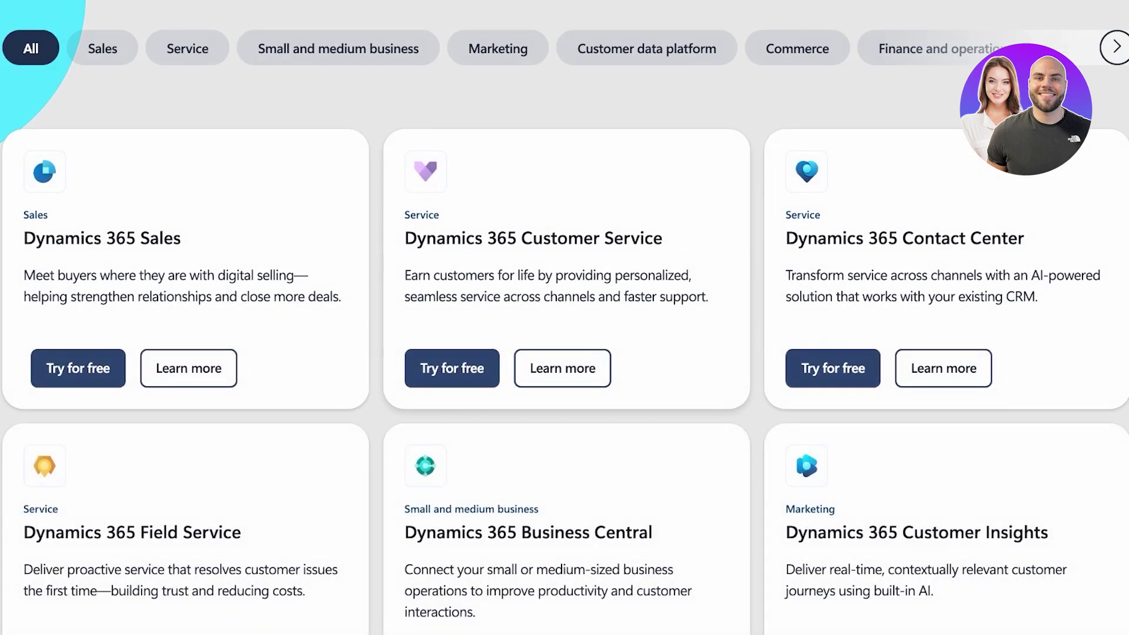
scroll(565, 318, down, 9)
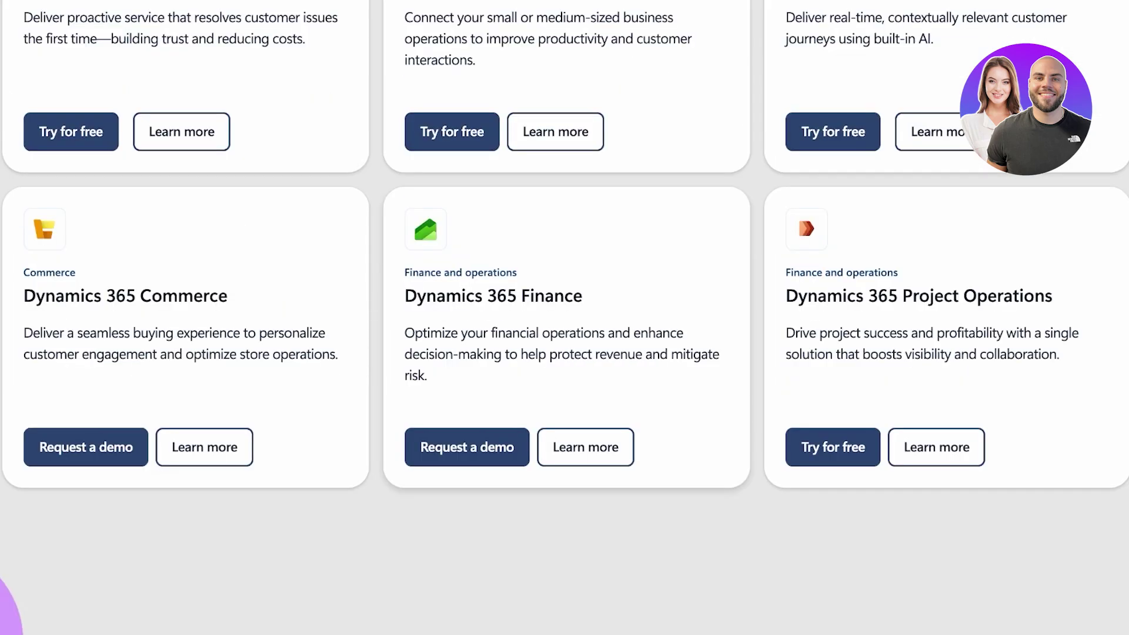
scroll(564, 317, up, 4)
scroll(565, 317, down, 6)
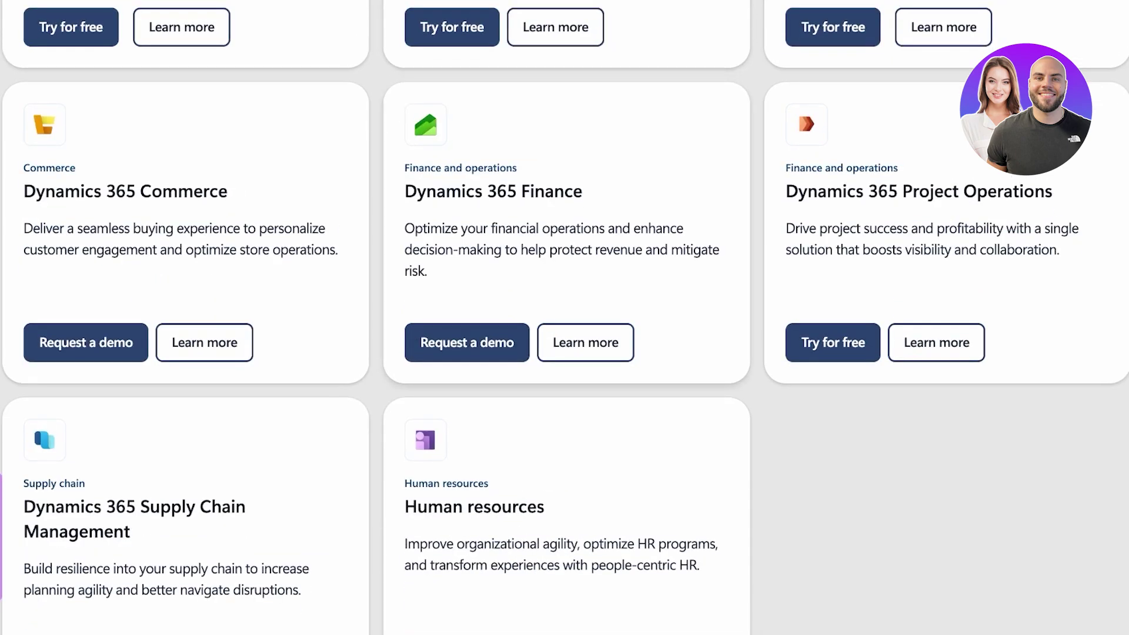
scroll(564, 317, down, 6)
scroll(565, 318, up, 12)
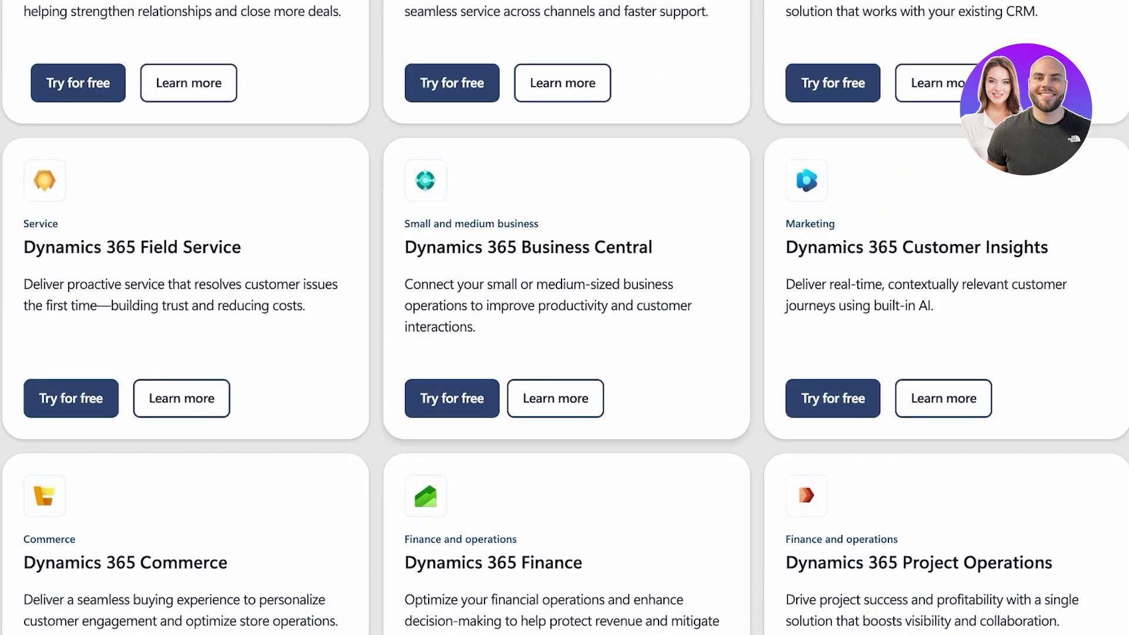
scroll(564, 318, up, 3)
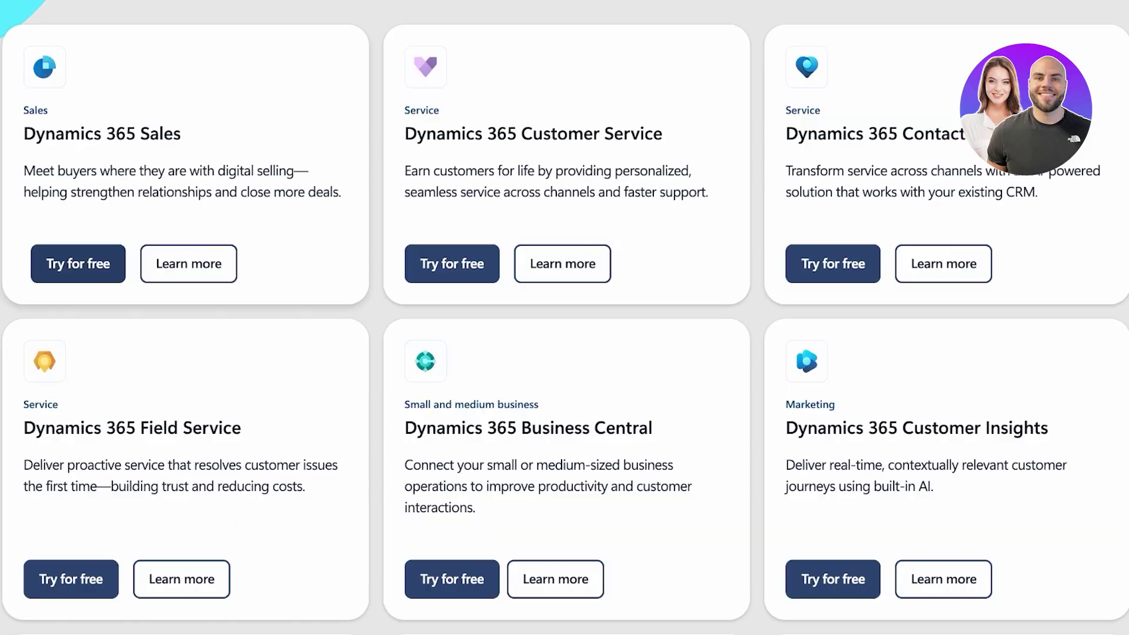
click(79, 264)
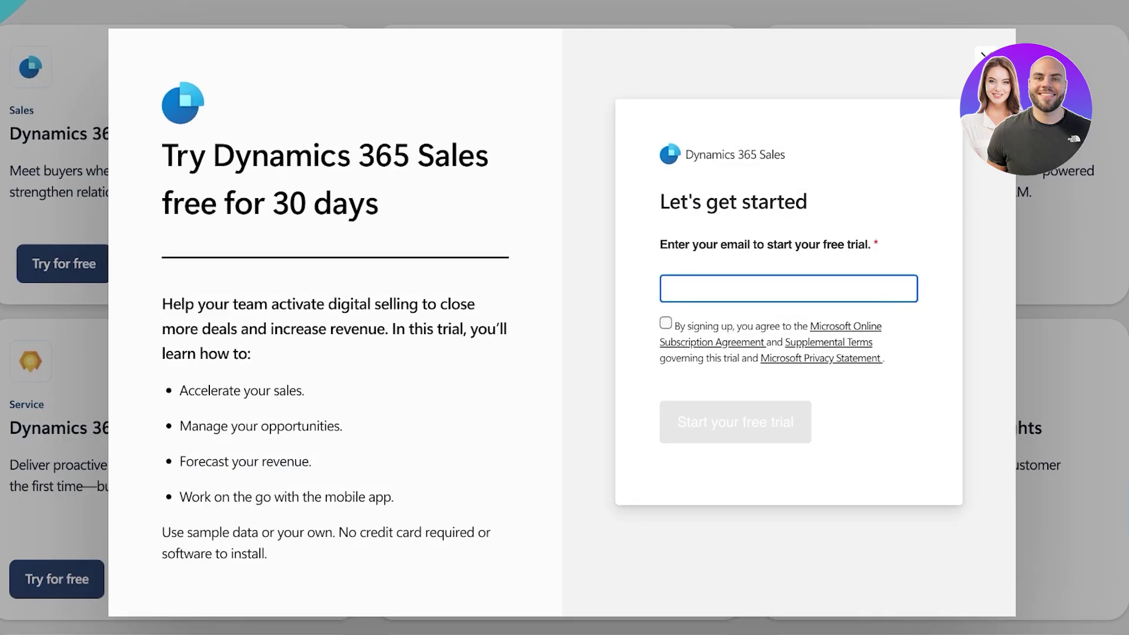
Enter a Gmail sign-up address, accept the agreement terms, and submit it.
key(ctrl+a)
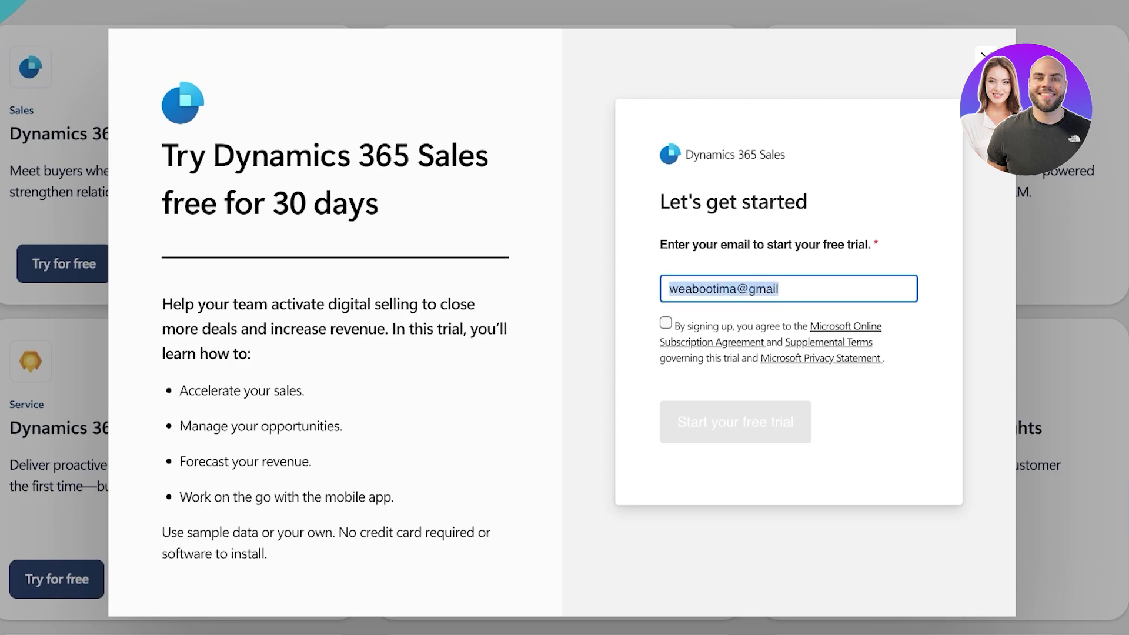
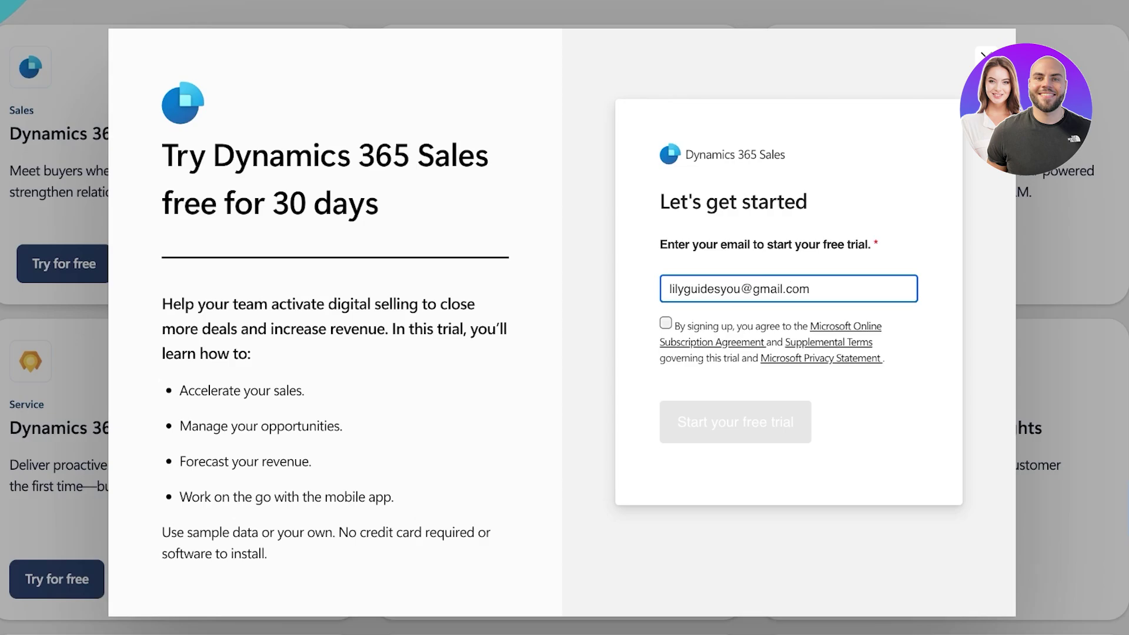
click(666, 323)
click(735, 422)
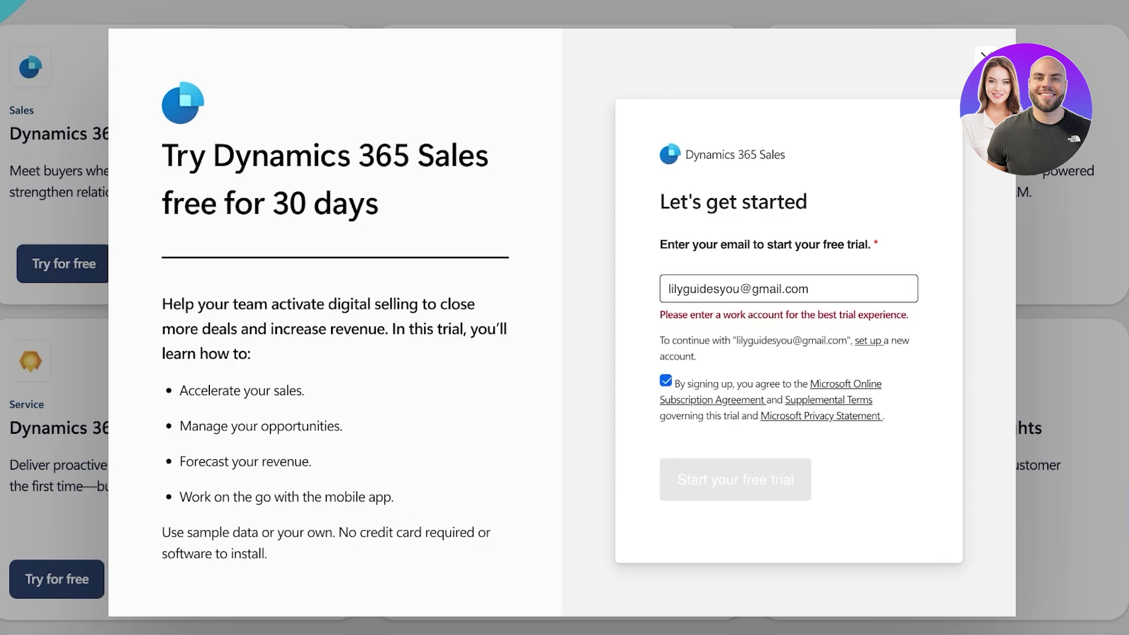
Clear the rejected address and try a work email address instead, then clear it.
triple_click(739, 288)
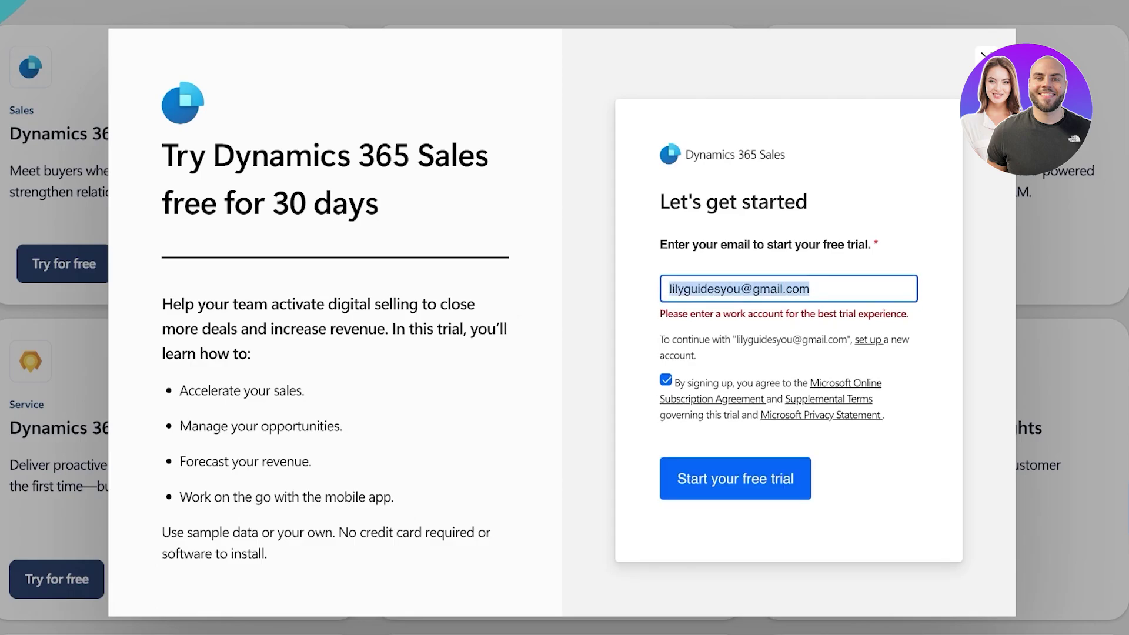
key(BackSpace)
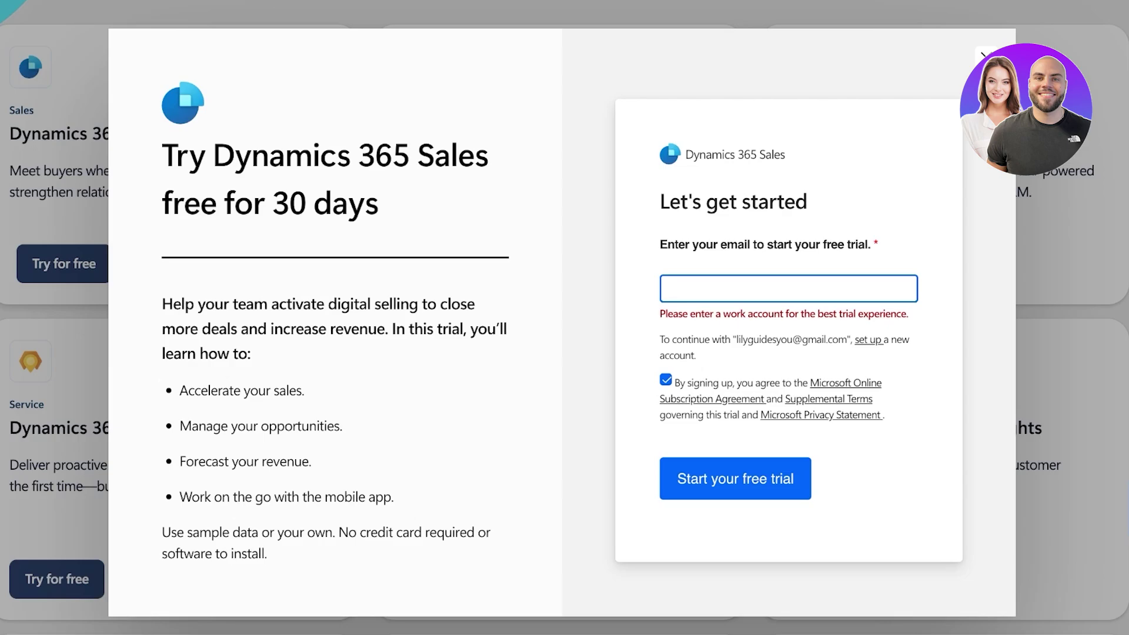
key(shift+Tab)
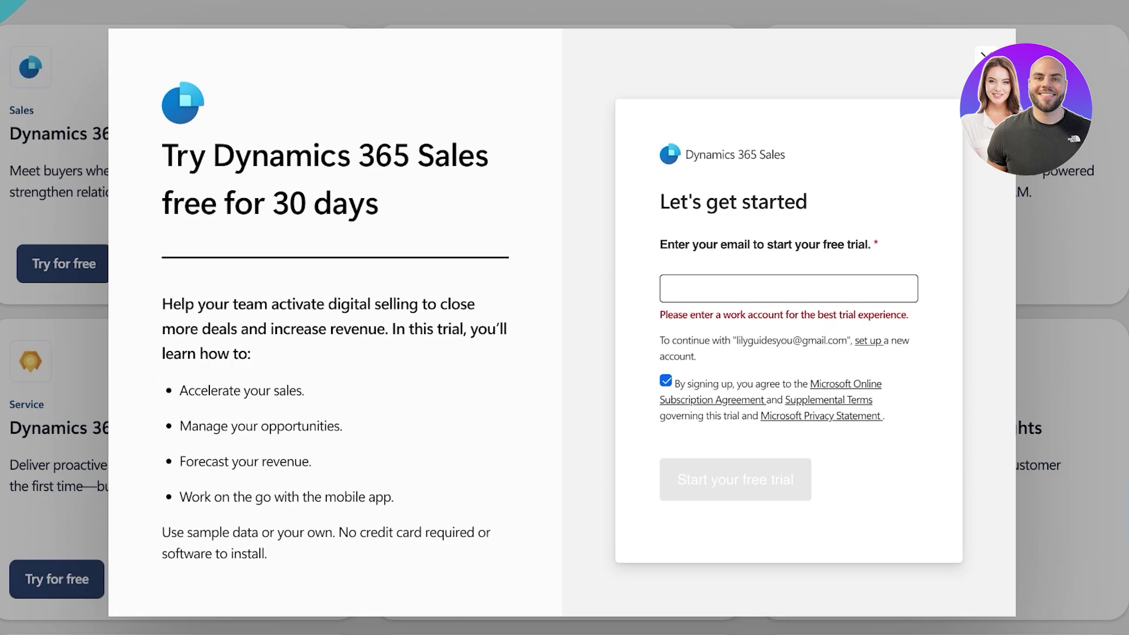
key(shift+Tab)
key(Tab)
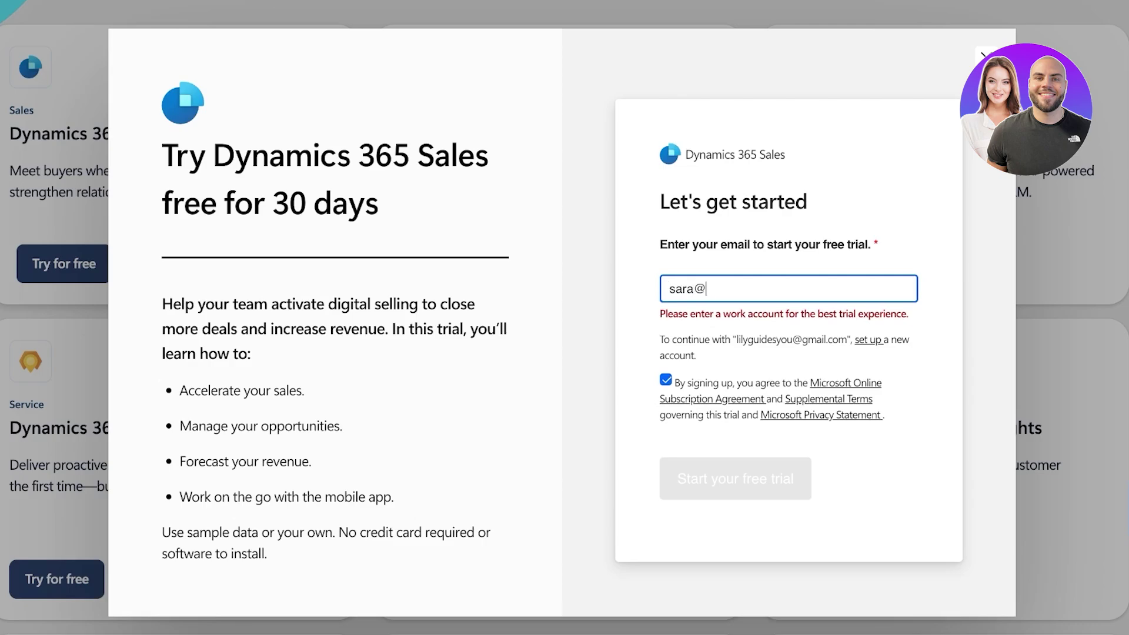
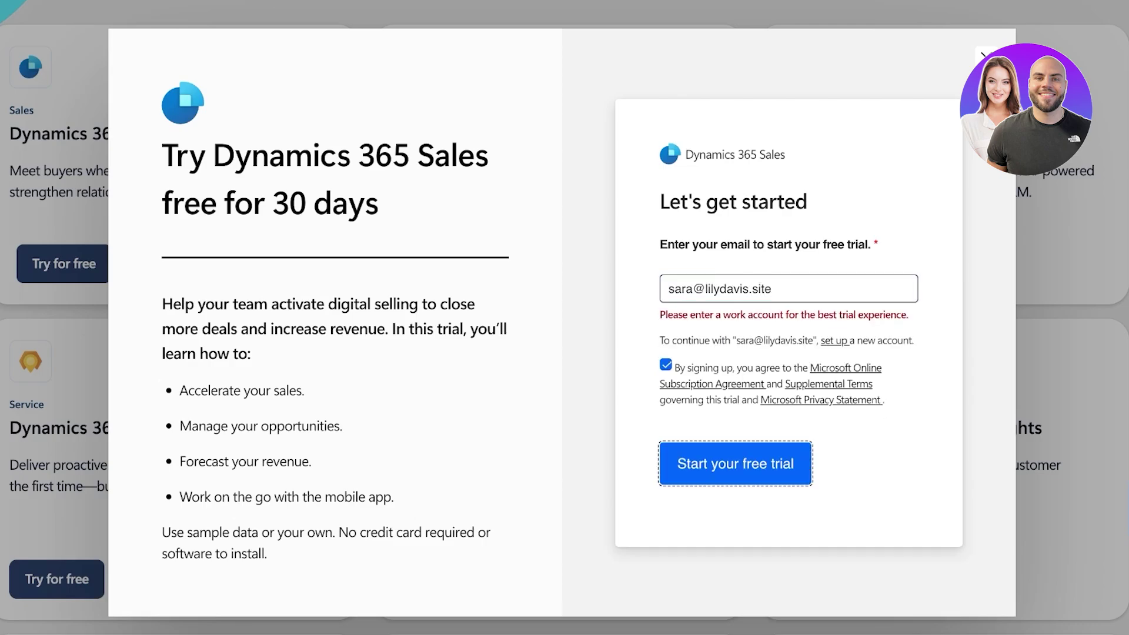
key(ctrl+a)
click(669, 289)
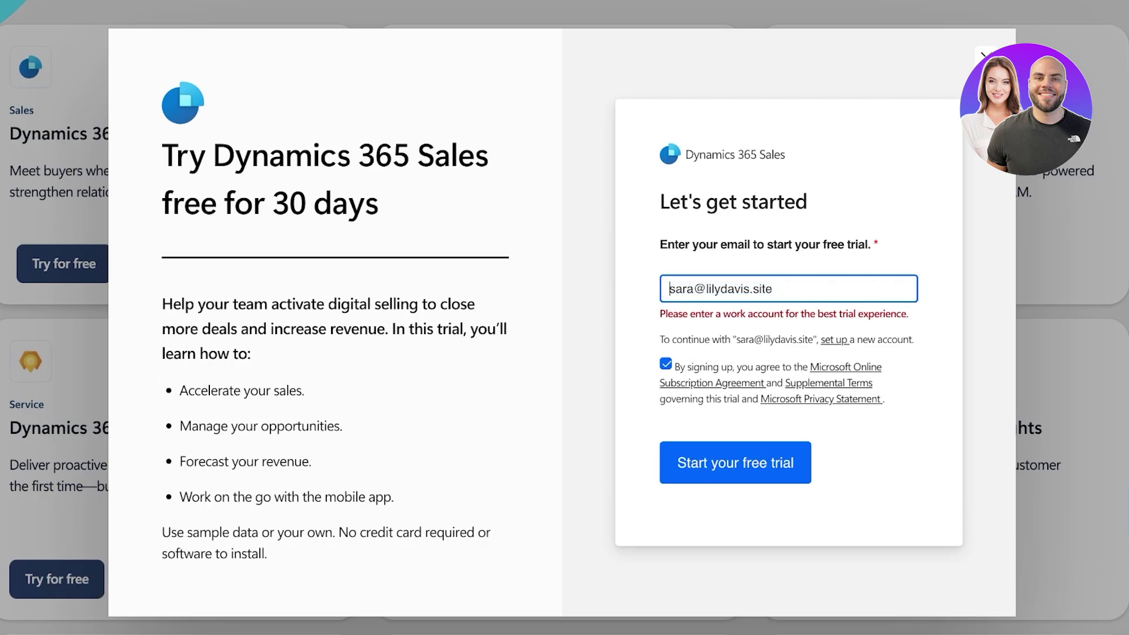
key(Tab)
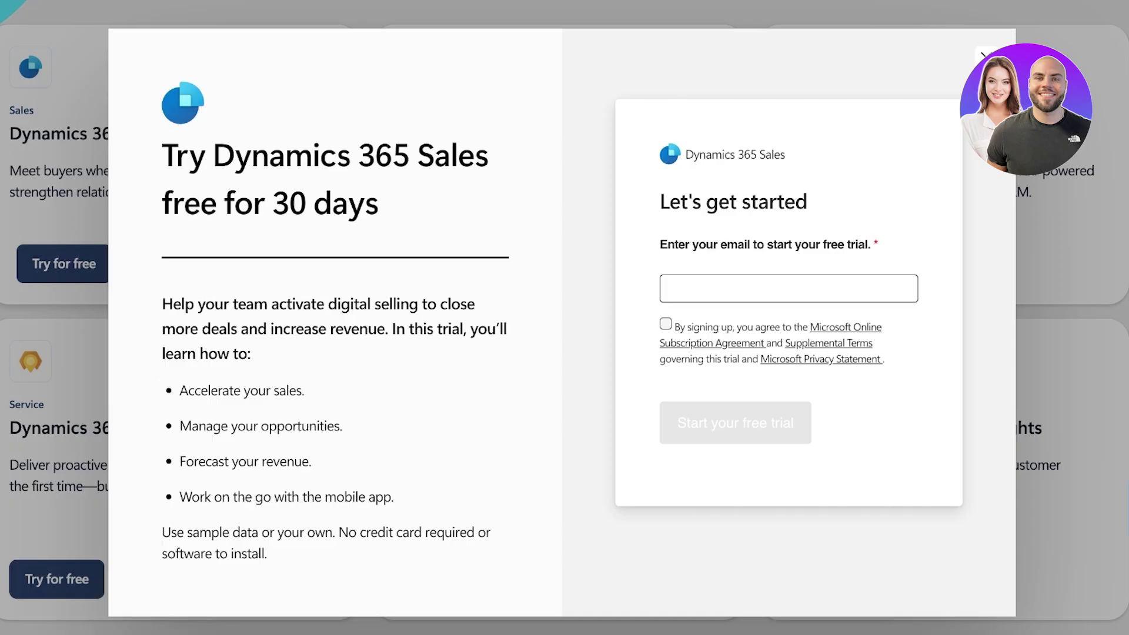
Re-enter the Gmail sign-up address and tick the agreement checkbox.
click(669, 289)
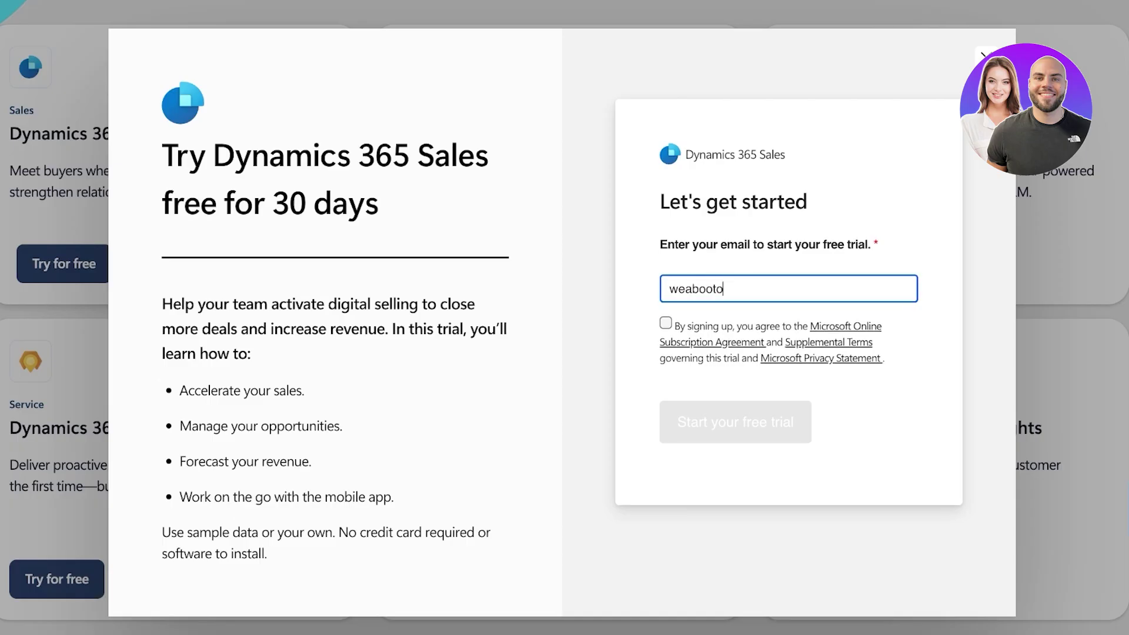
click(665, 323)
Confirm the email as an organization address and enter the user's first and last name.
click(735, 422)
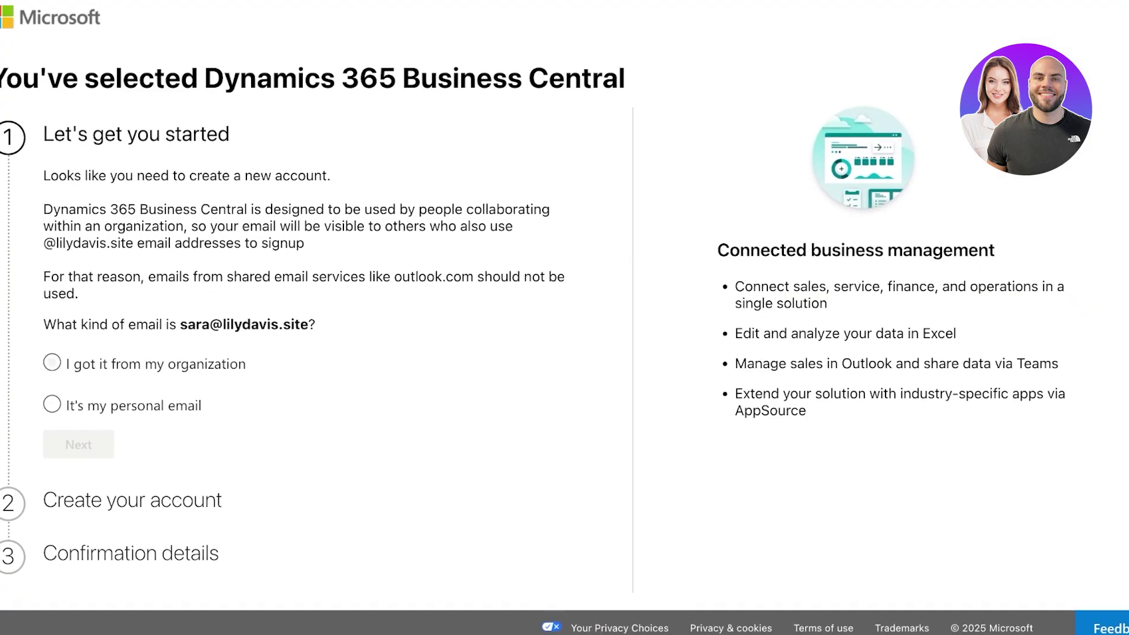
click(52, 363)
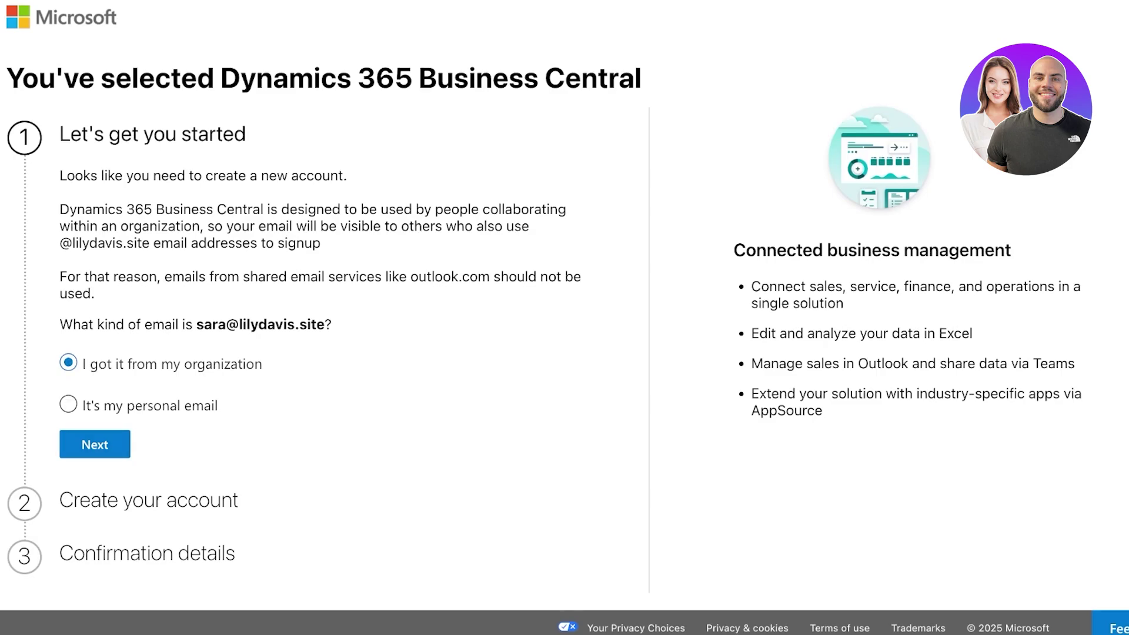
click(95, 444)
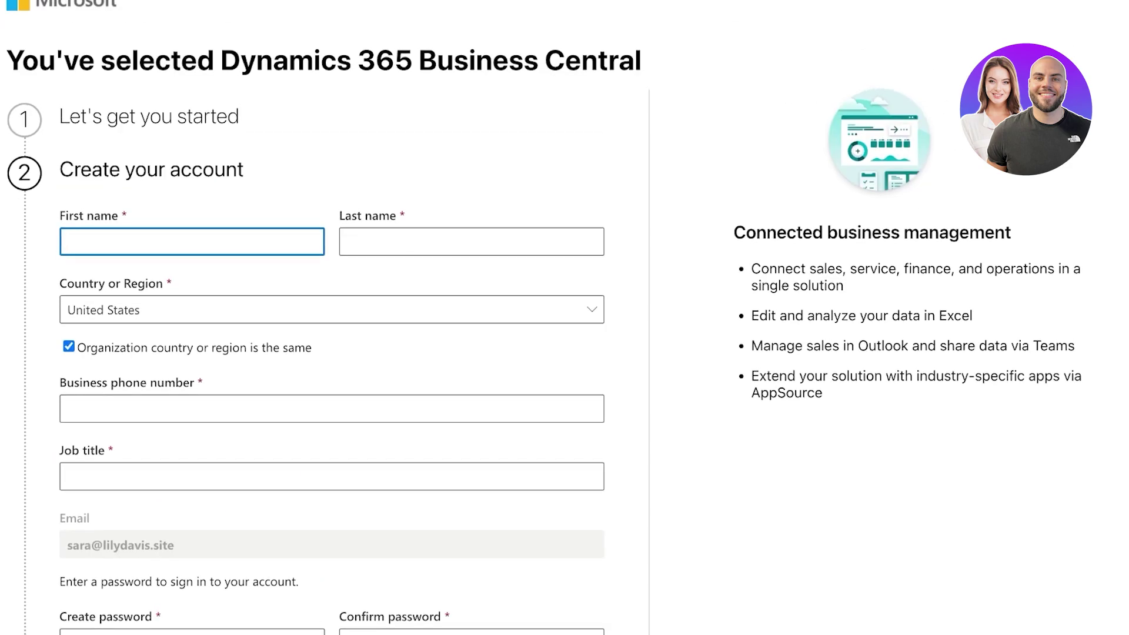
key(Tab)
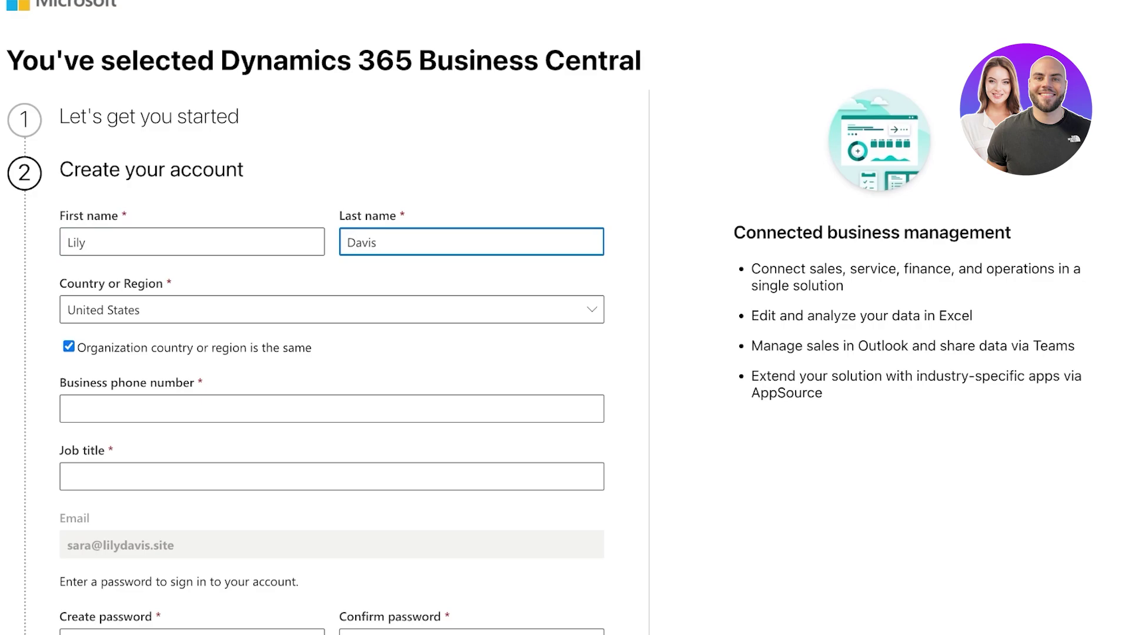
key(Tab)
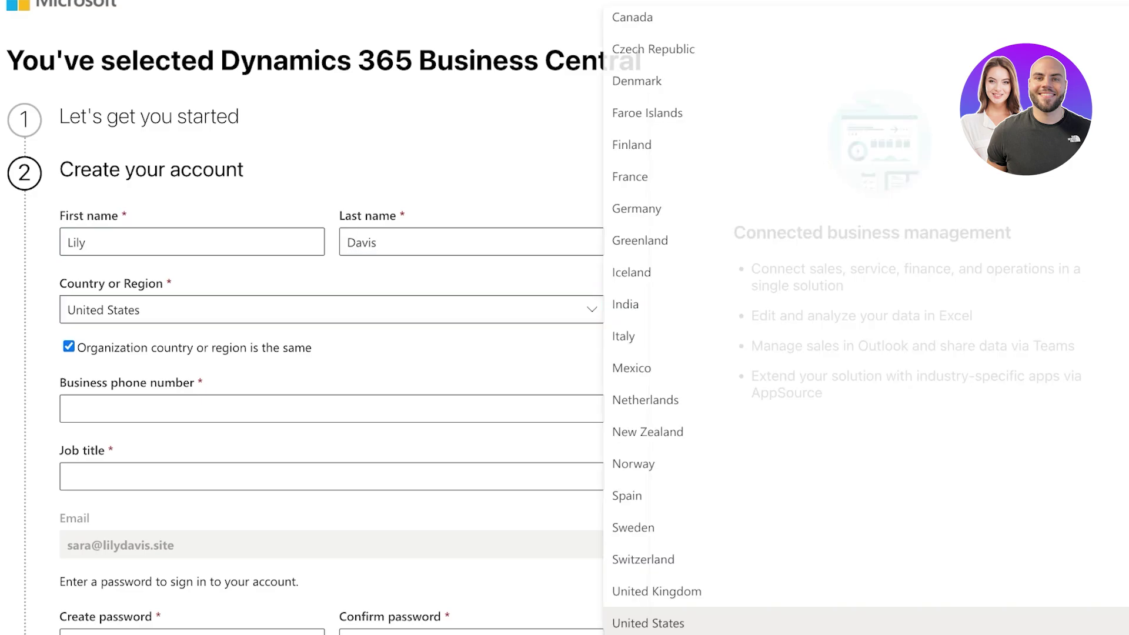
Open and browse the country or region list, keeping United States selected.
key(space)
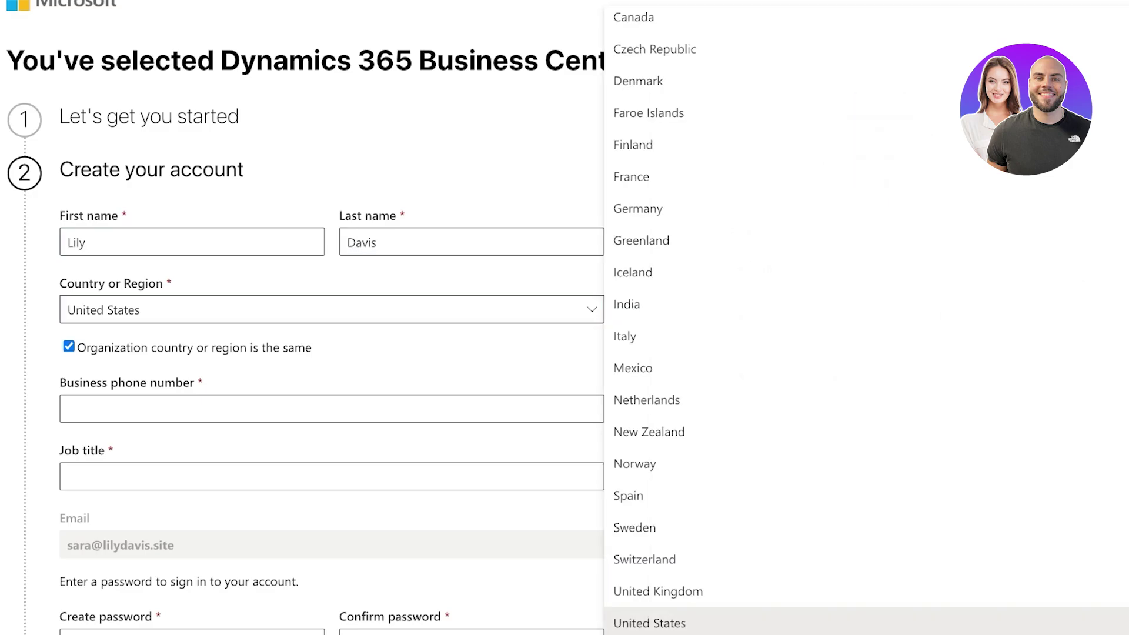
scroll(331, 353, down, 7)
scroll(332, 353, up, 8)
click(69, 375)
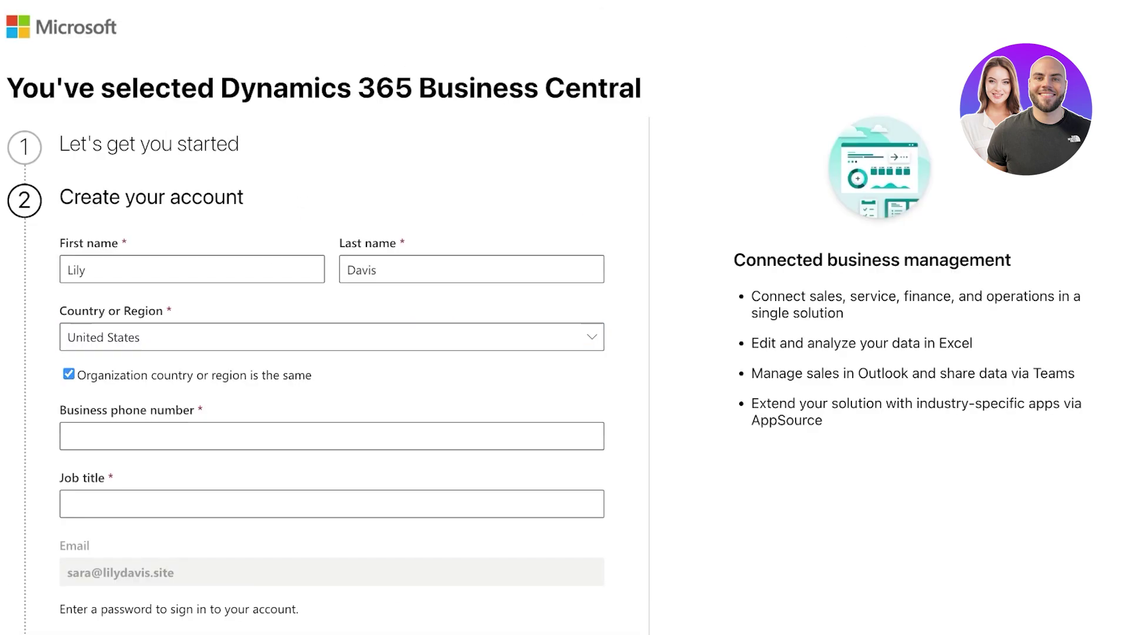
click(69, 374)
click(591, 337)
key(Escape)
scroll(331, 353, down, 3)
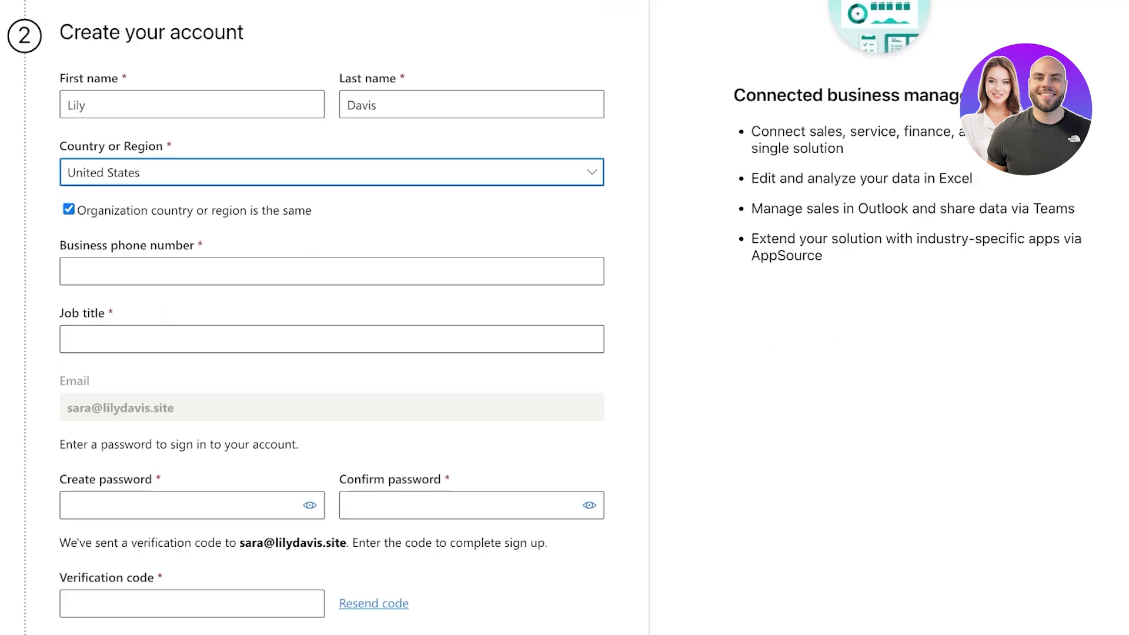
scroll(331, 352, down, 5)
scroll(332, 353, up, 8)
scroll(332, 353, down, 6)
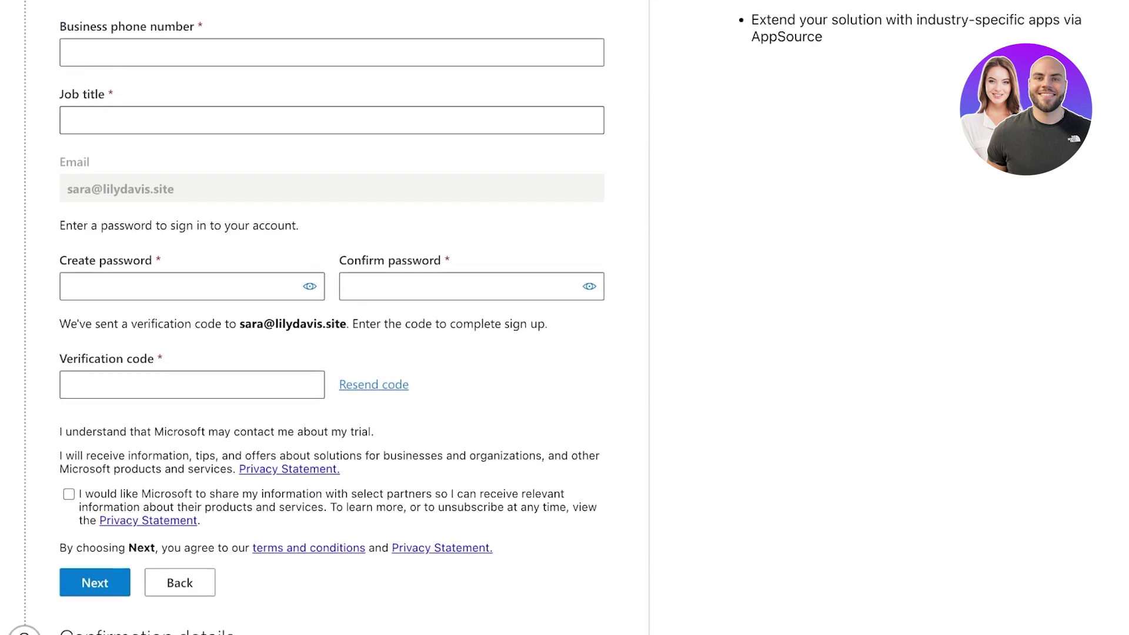
scroll(332, 353, up, 3)
click(592, 115)
key(Escape)
scroll(332, 353, down, 2)
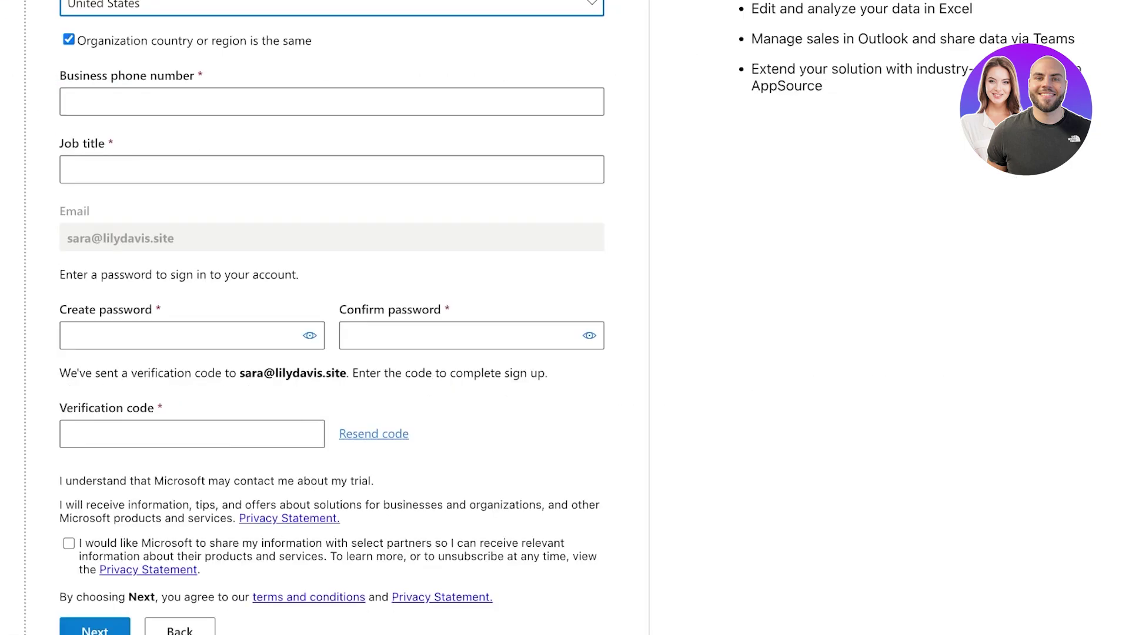
scroll(331, 353, down, 2)
scroll(331, 353, up, 7)
Confirm United States as the country and move on to the business phone number.
key(alt+Down)
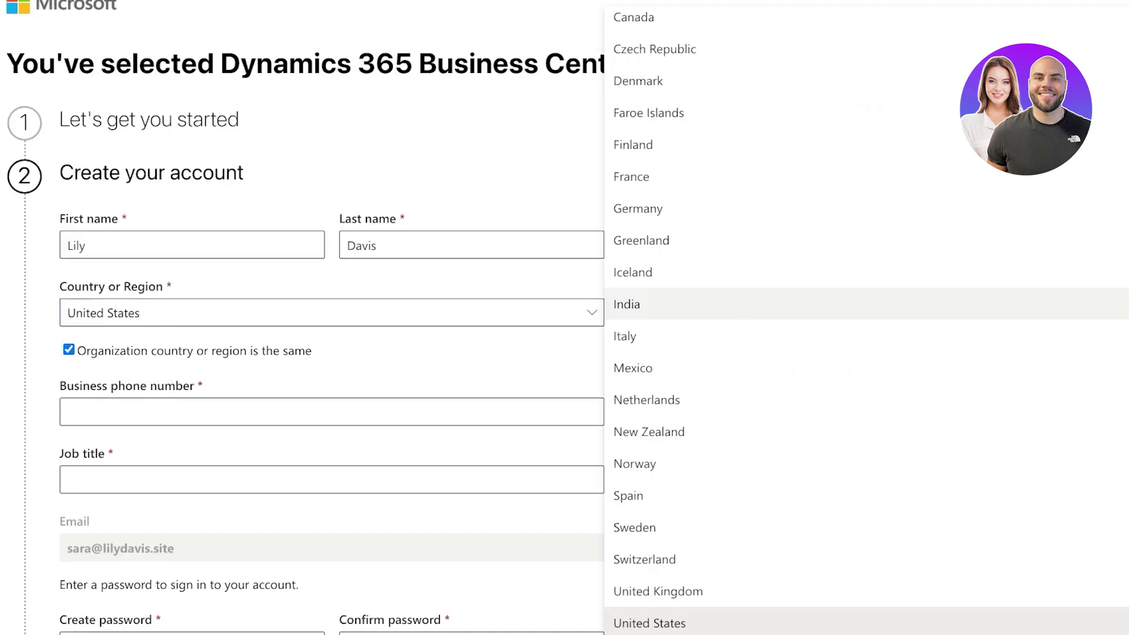
key(Escape)
scroll(332, 353, down, 1)
key(alt+Down)
scroll(867, 330, up, 2)
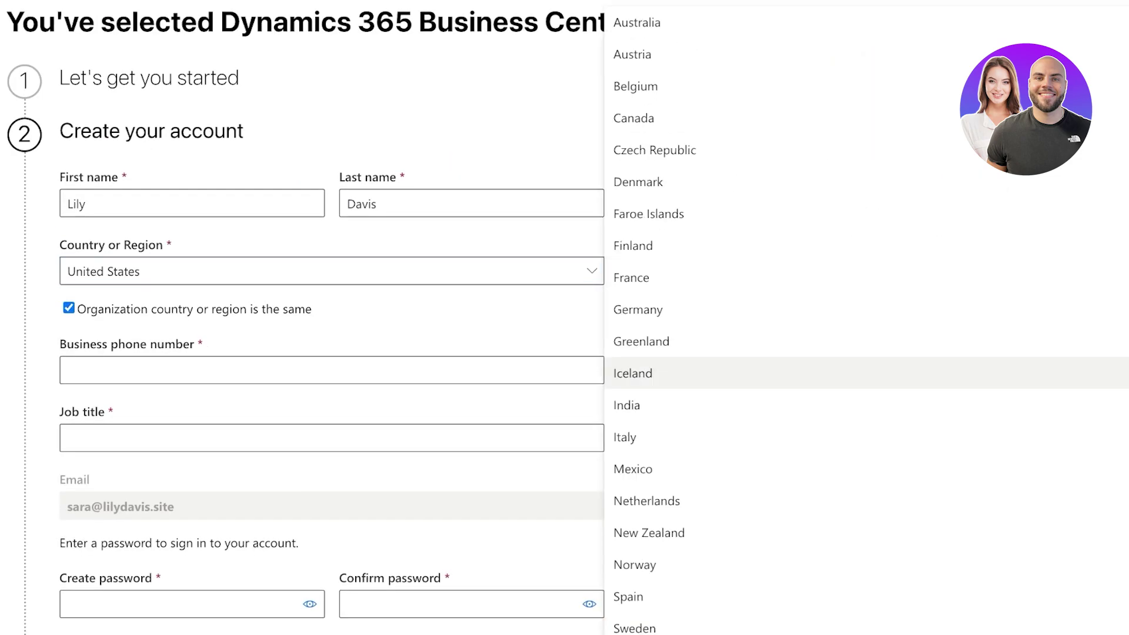
scroll(866, 305, down, 1)
scroll(867, 298, up, 1)
scroll(866, 135, down, 1)
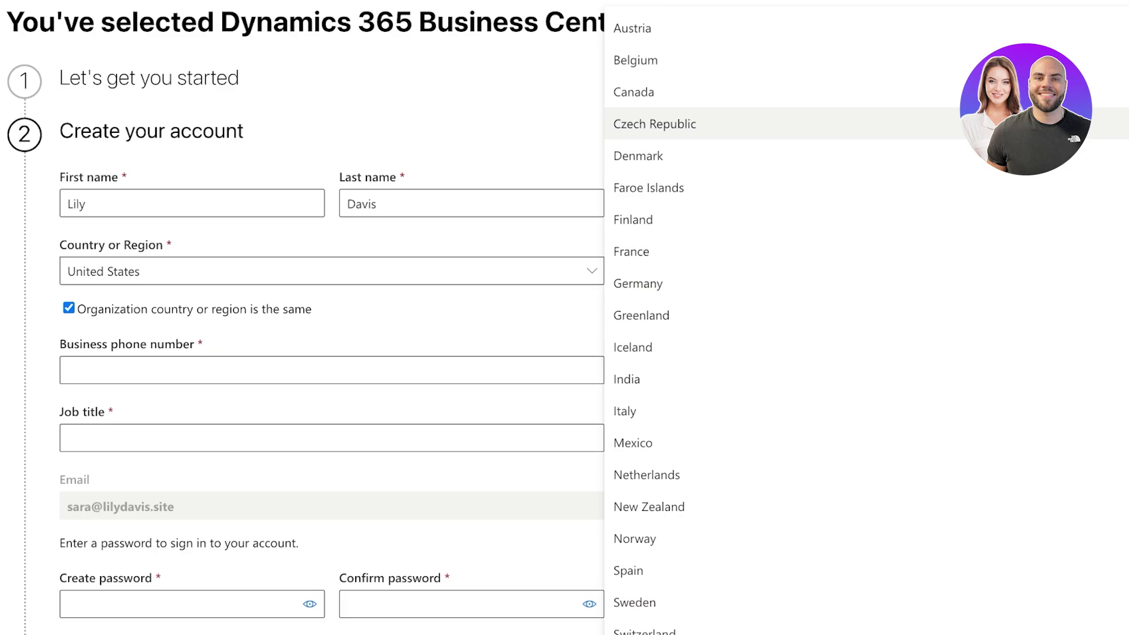
scroll(867, 155, down, 2)
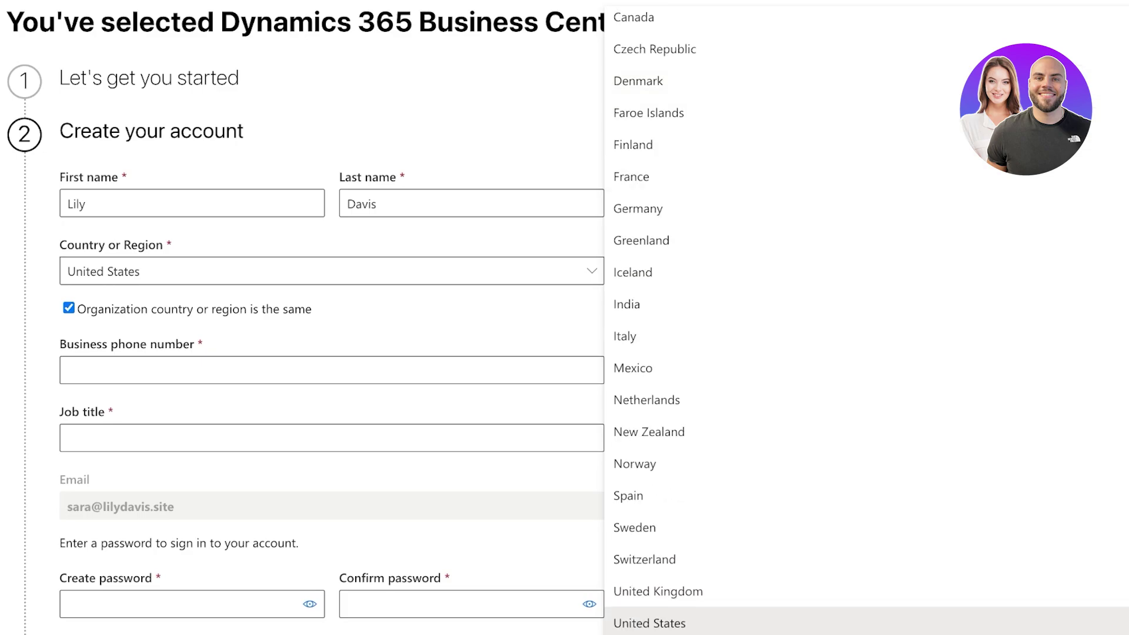
scroll(332, 324, down, 1)
click(332, 323)
scroll(332, 323, down, 3)
scroll(332, 324, down, 3)
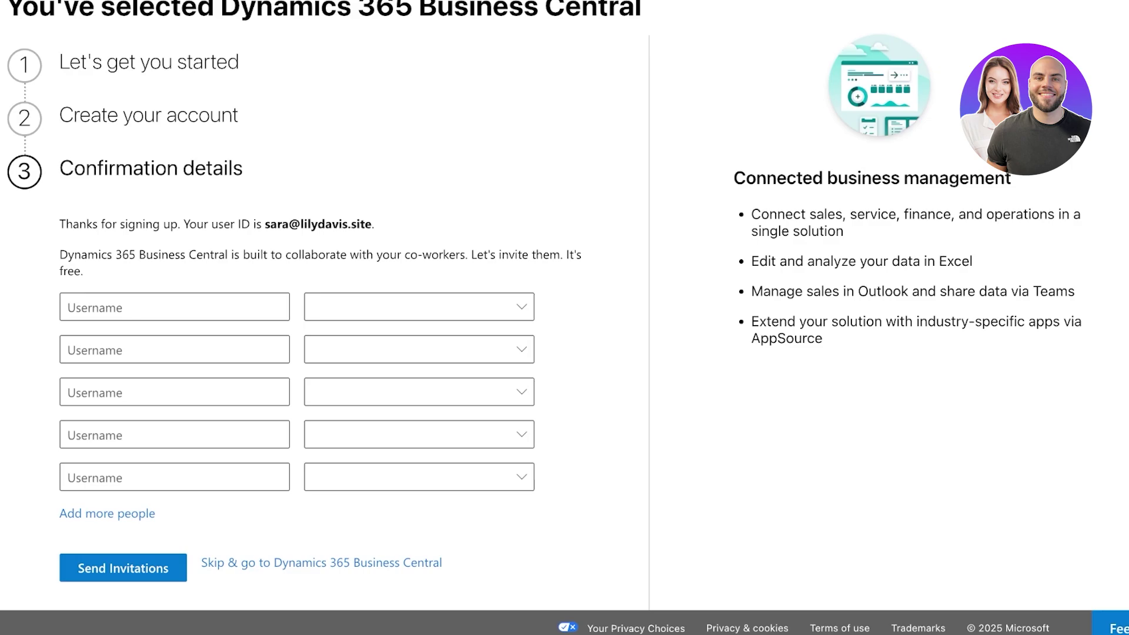
Leave the co-worker invitation fields empty and skip straight to Business Central.
scroll(564, 318, up, 2)
scroll(565, 317, down, 2)
click(174, 307)
click(420, 307)
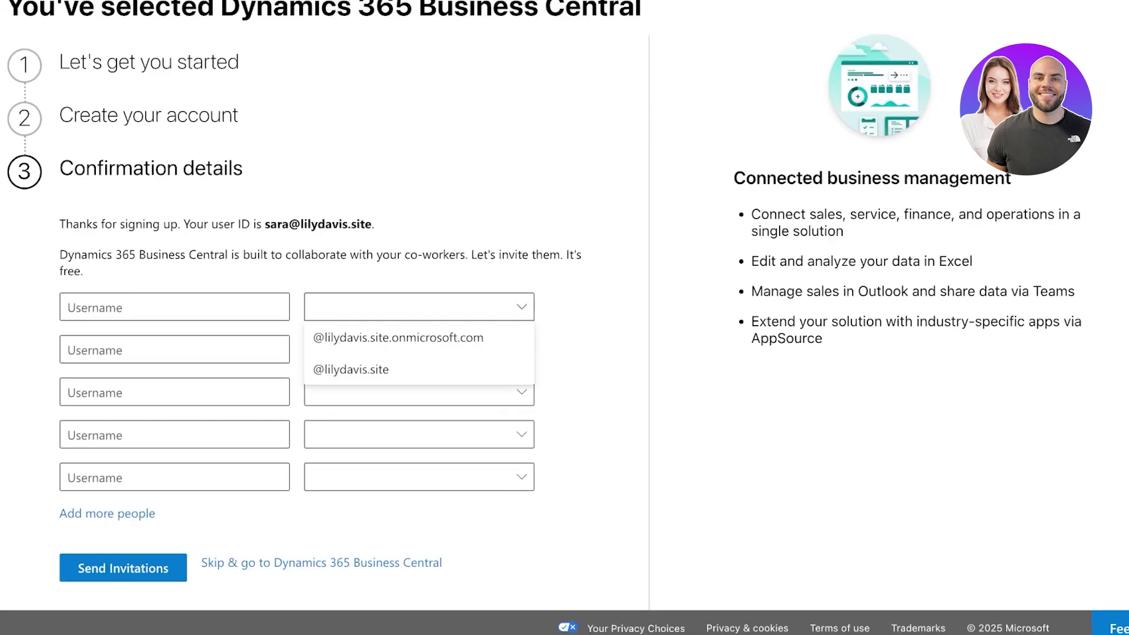
click(419, 307)
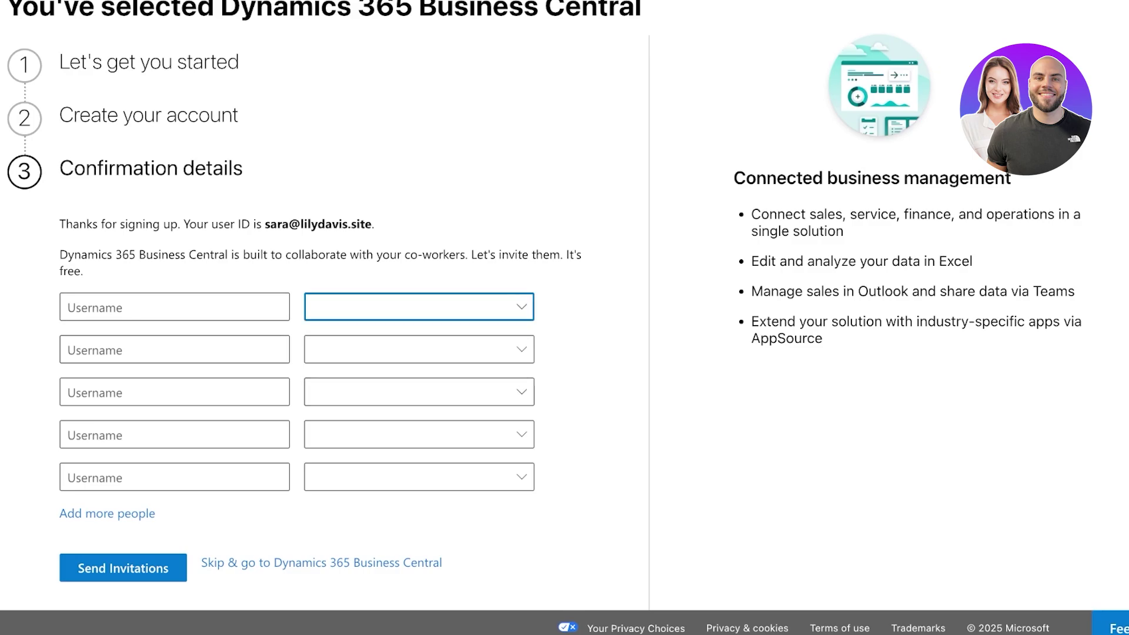
click(174, 307)
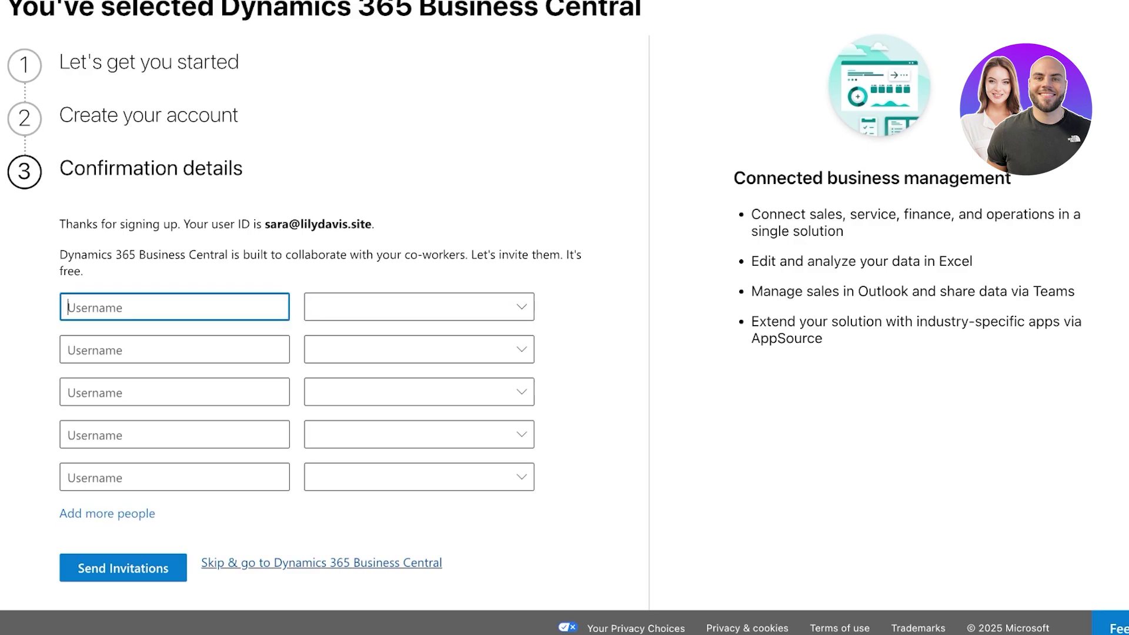
click(322, 563)
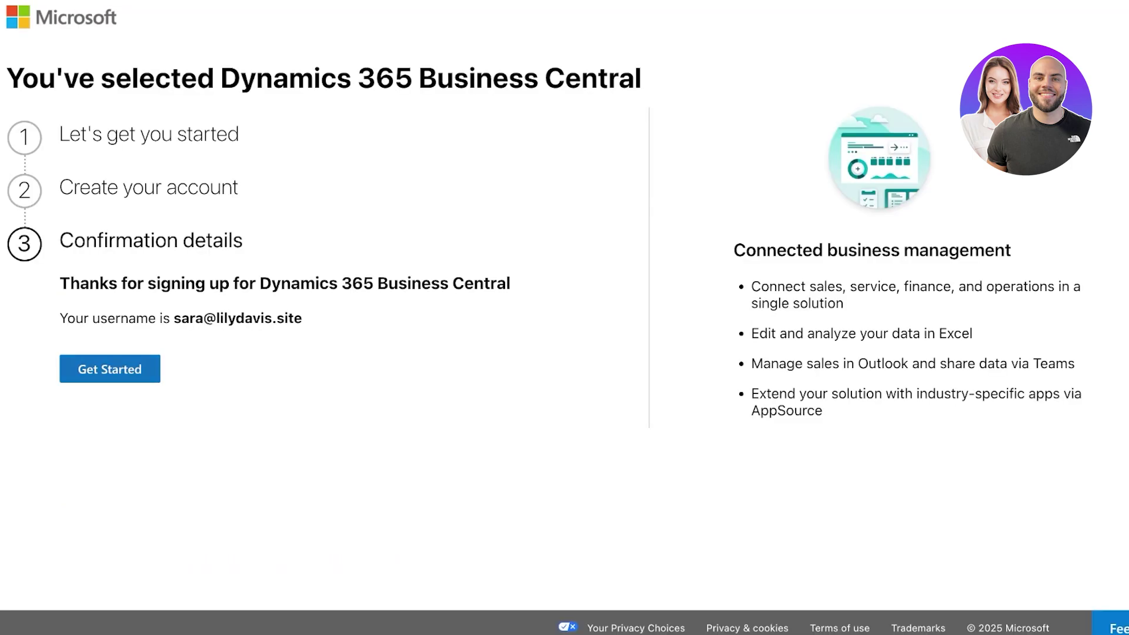
Get started with Business Central and look over the CRONUS USA home page.
click(110, 369)
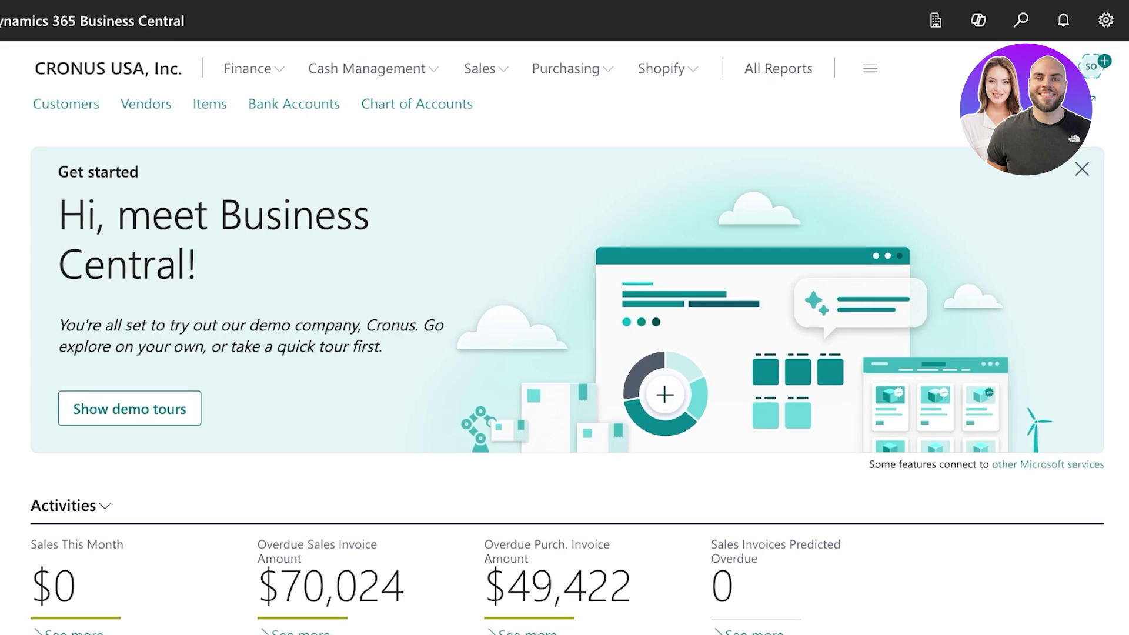
scroll(76, 338, down, 5)
scroll(76, 338, down, 3)
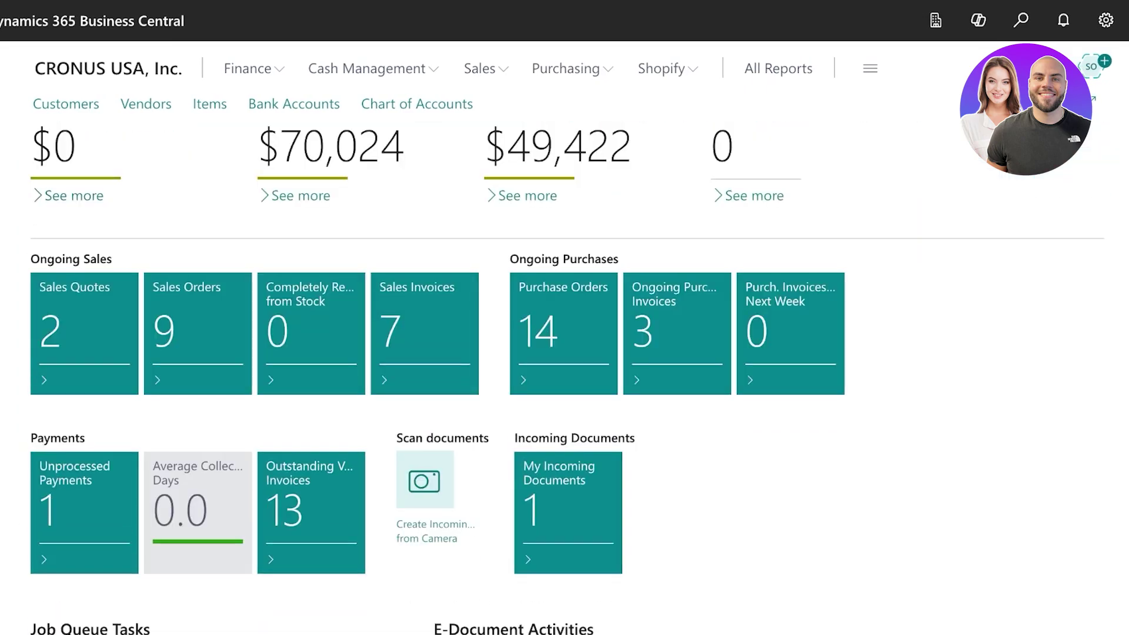
scroll(76, 338, up, 2)
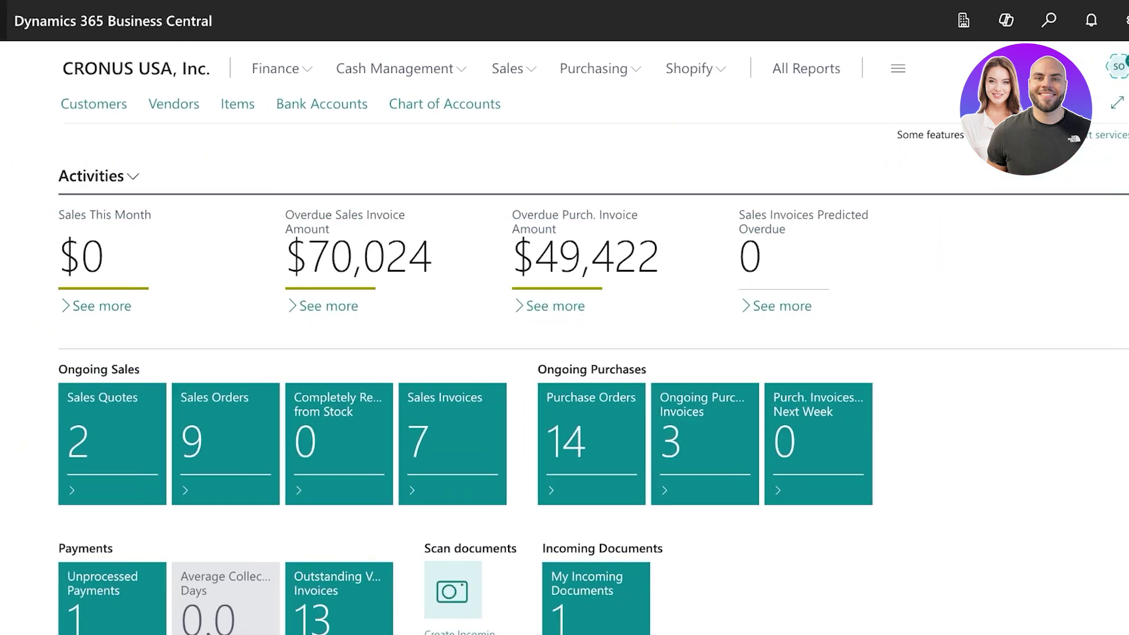
Open and close the Microsoft 365 app launcher.
click(10, 20)
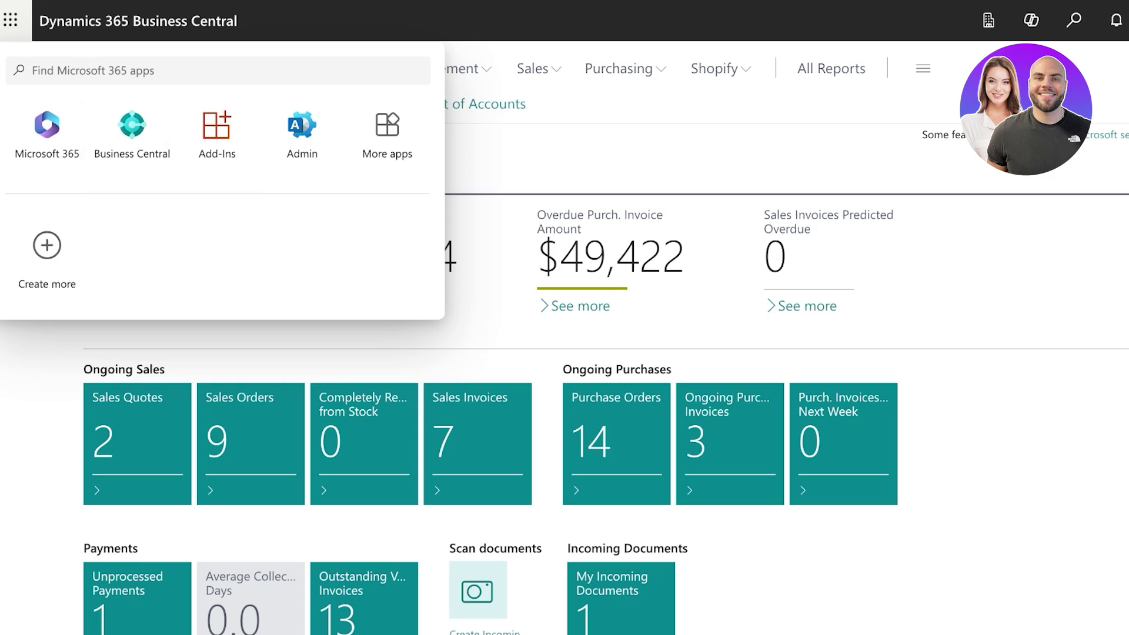
scroll(626, 329, up, 5)
click(11, 20)
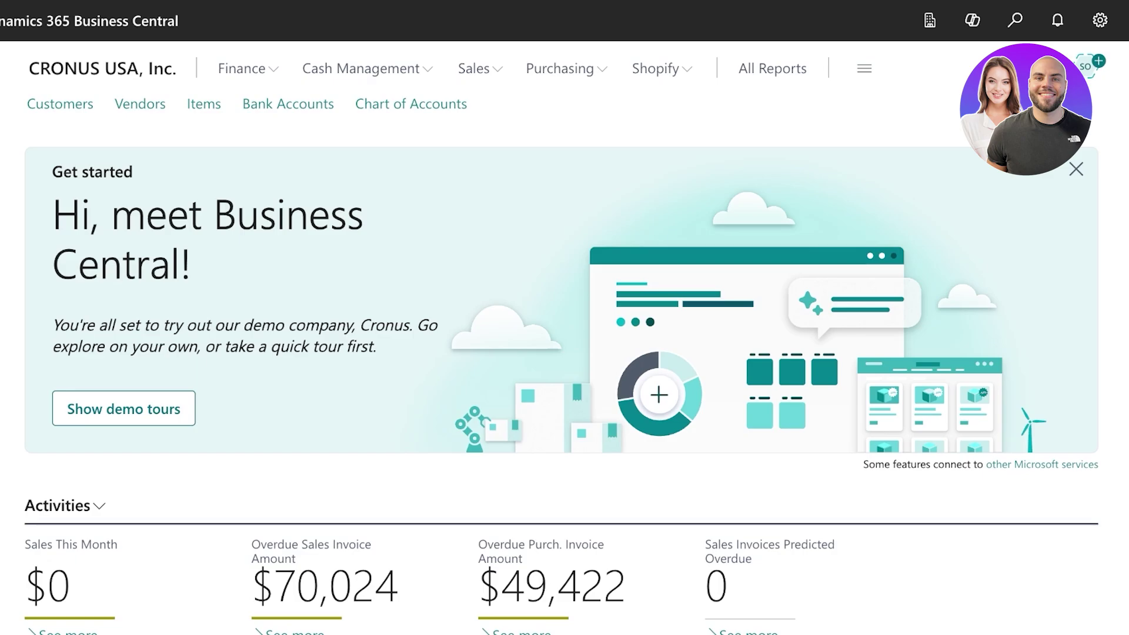
Pick My Company from the available companies list and switch to it.
click(930, 20)
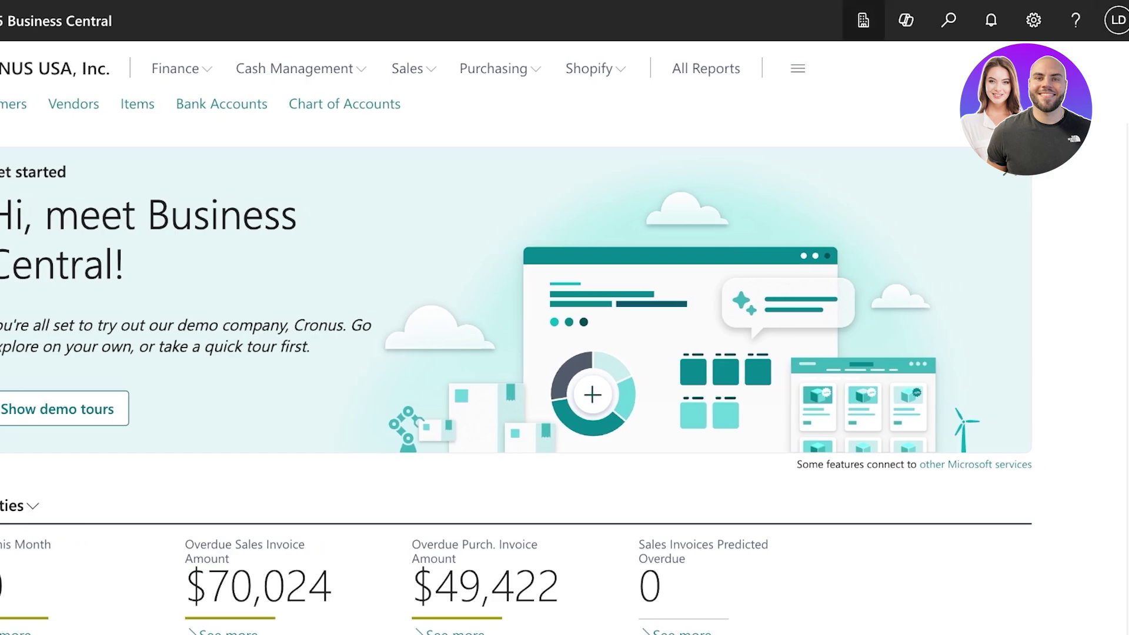
click(1118, 20)
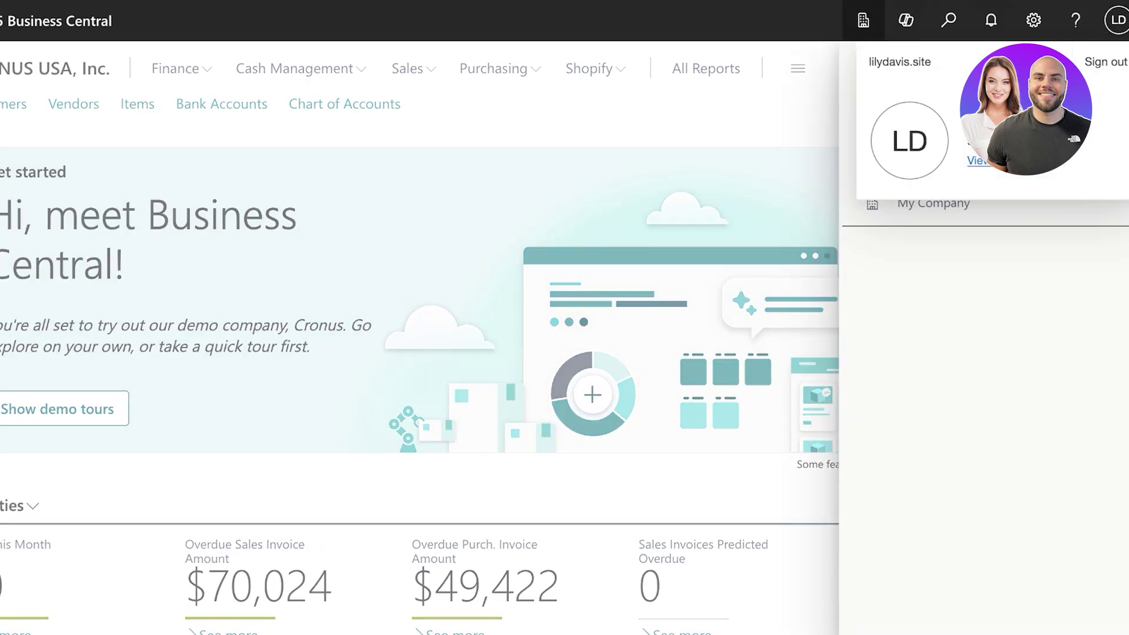
click(863, 20)
click(864, 20)
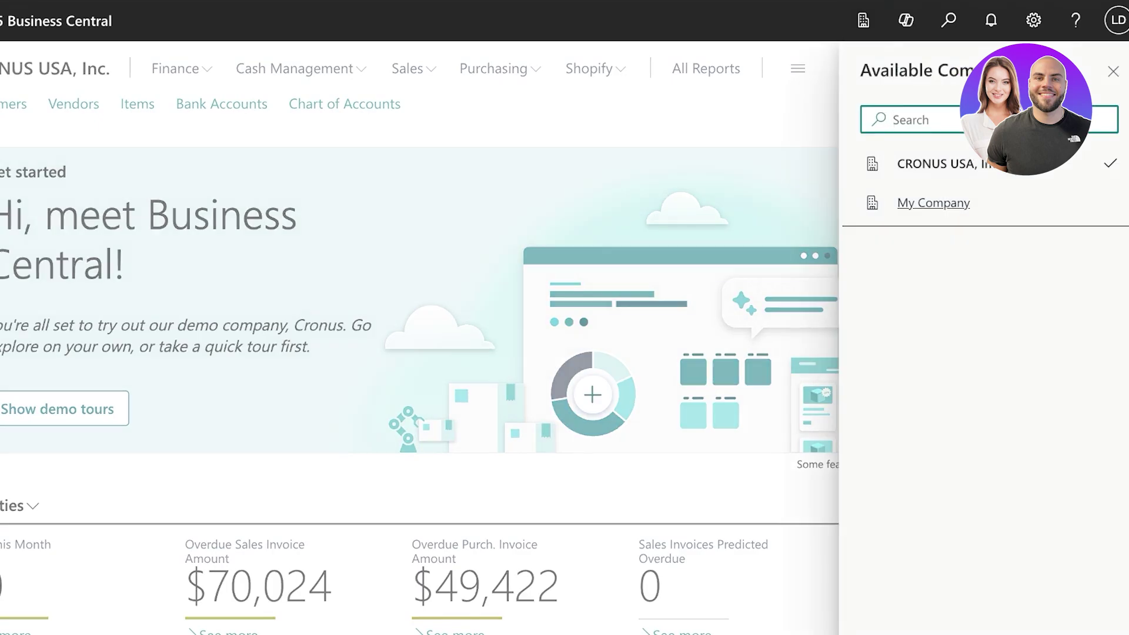
click(933, 203)
click(1105, 243)
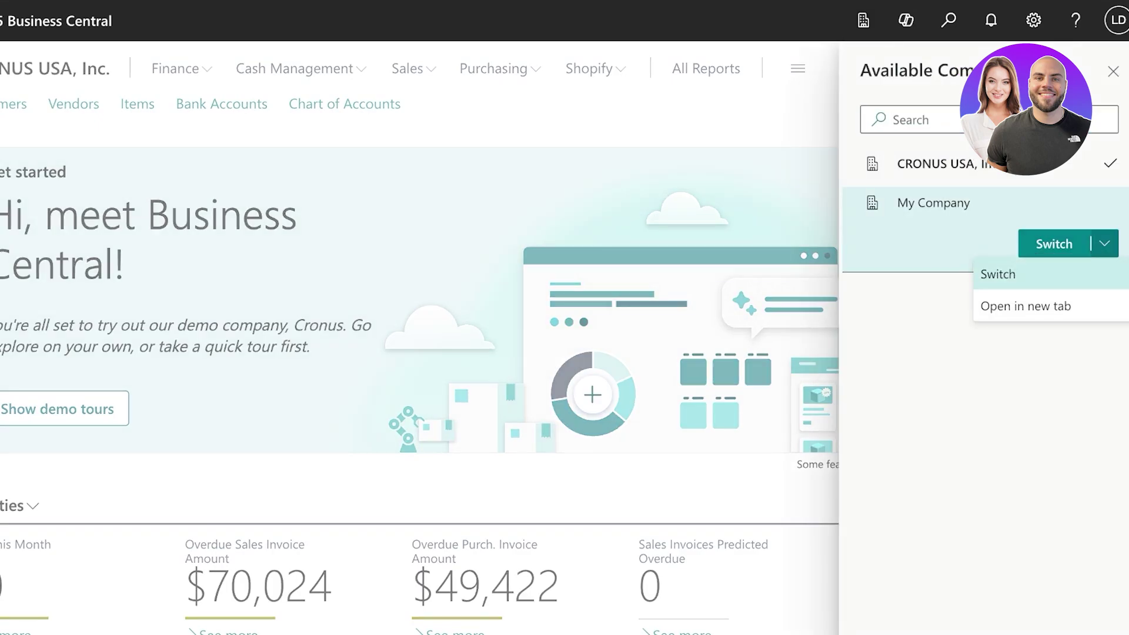
click(999, 272)
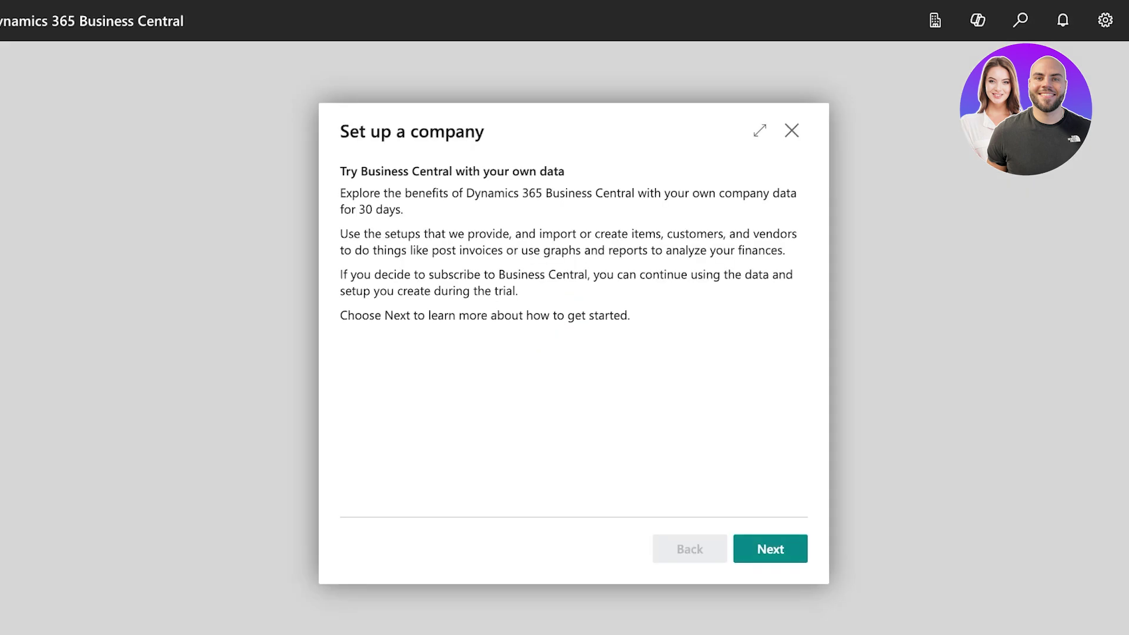
Accept the Terms & Conditions to finish My Company setup, then explore all business roles.
key(Return)
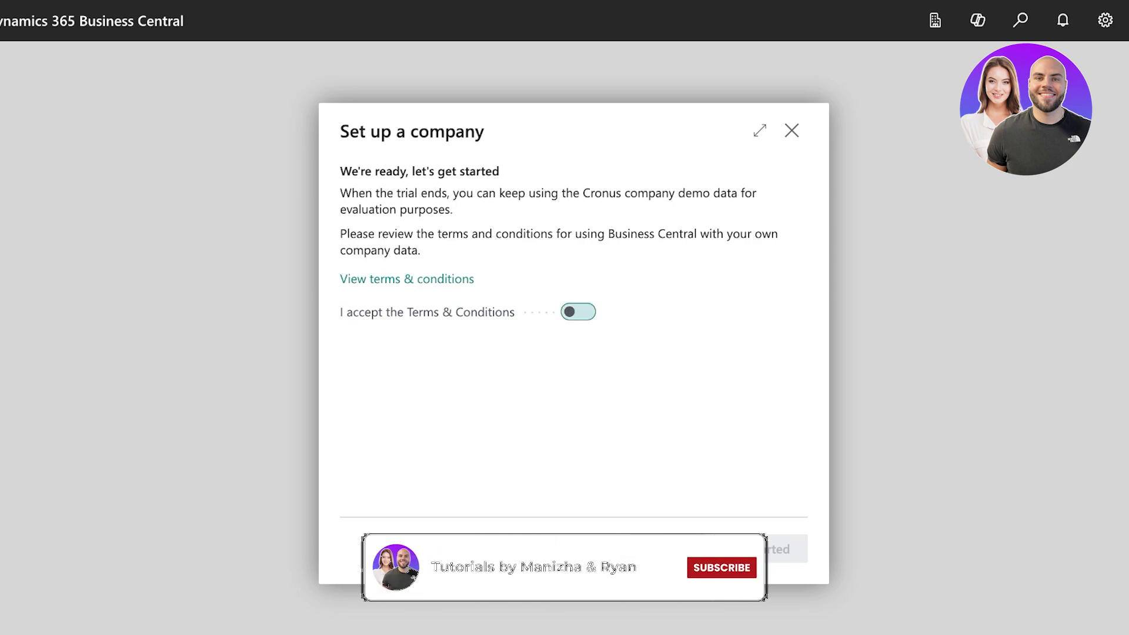
click(578, 312)
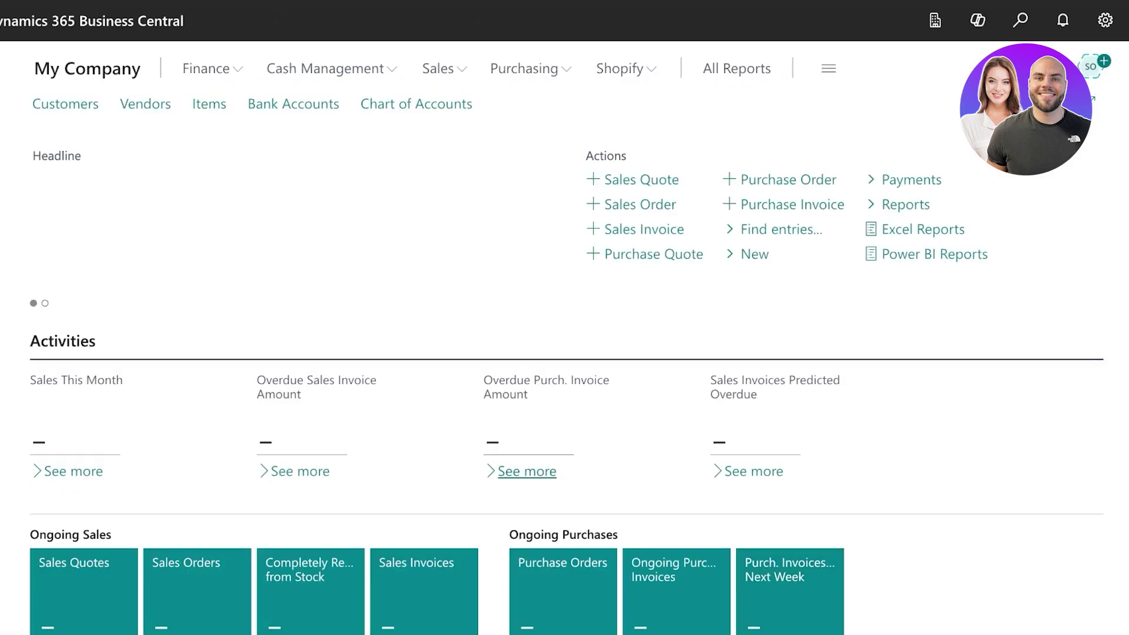
key(Return)
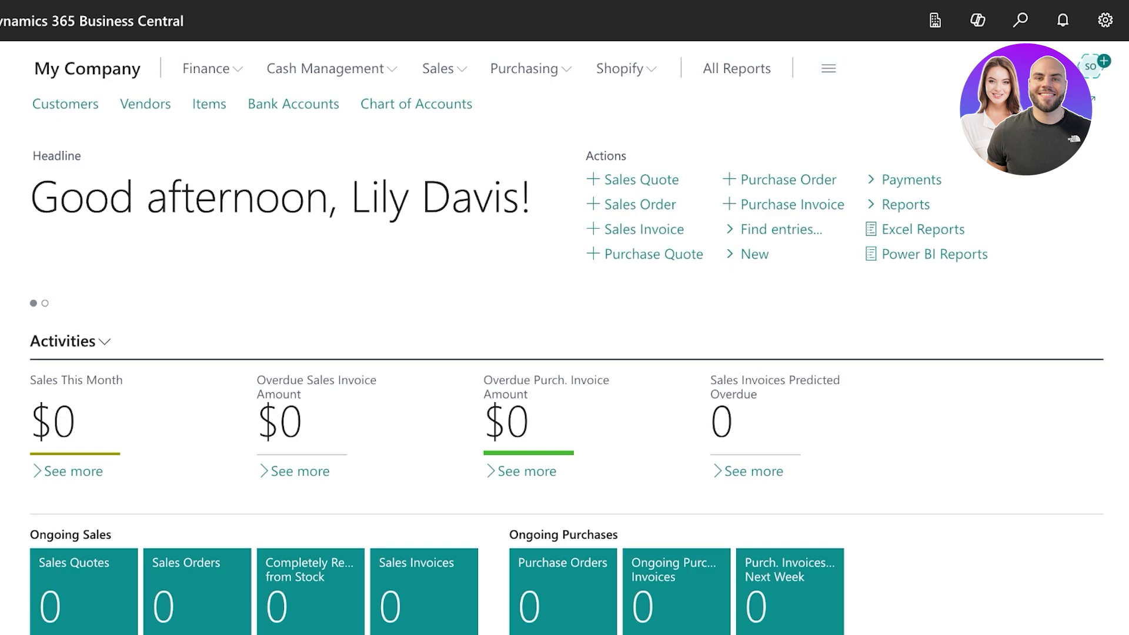
click(829, 68)
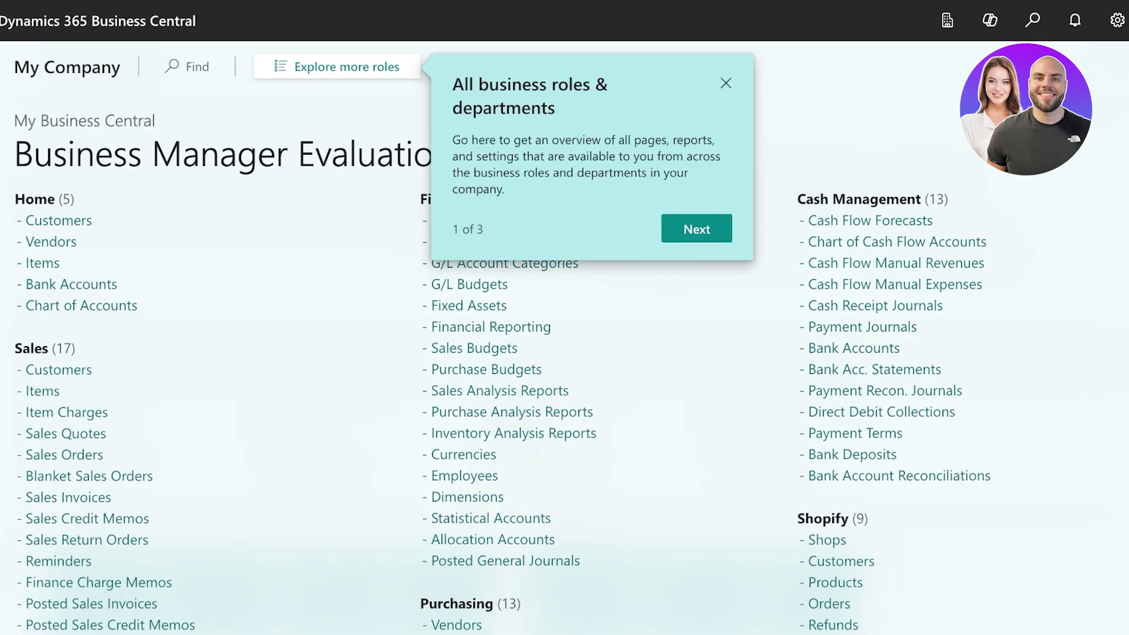
Dismiss the roles tip, scroll the role explorer, and go back to the My Company Role Centre.
click(766, 83)
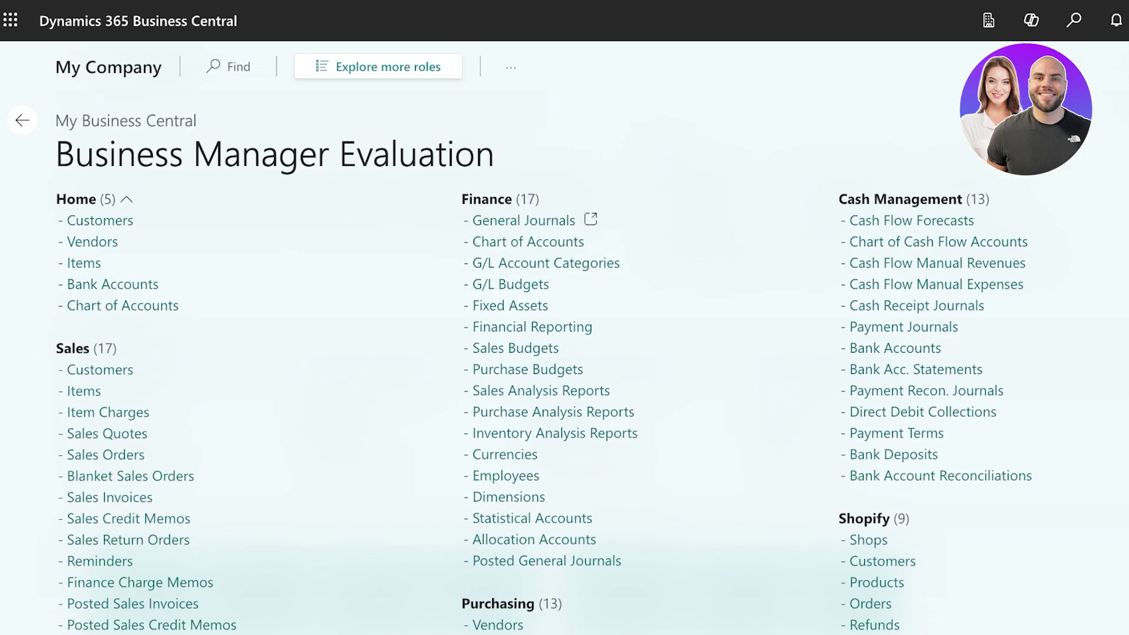
scroll(547, 220, down, 1)
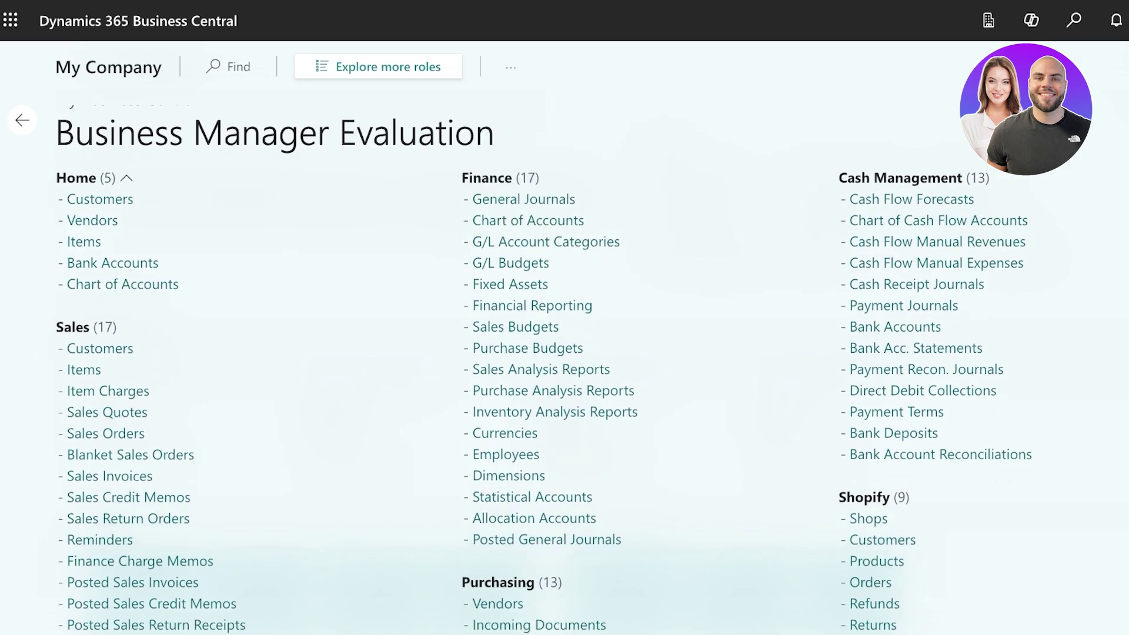
scroll(517, 240, down, 1)
scroll(911, 196, down, 3)
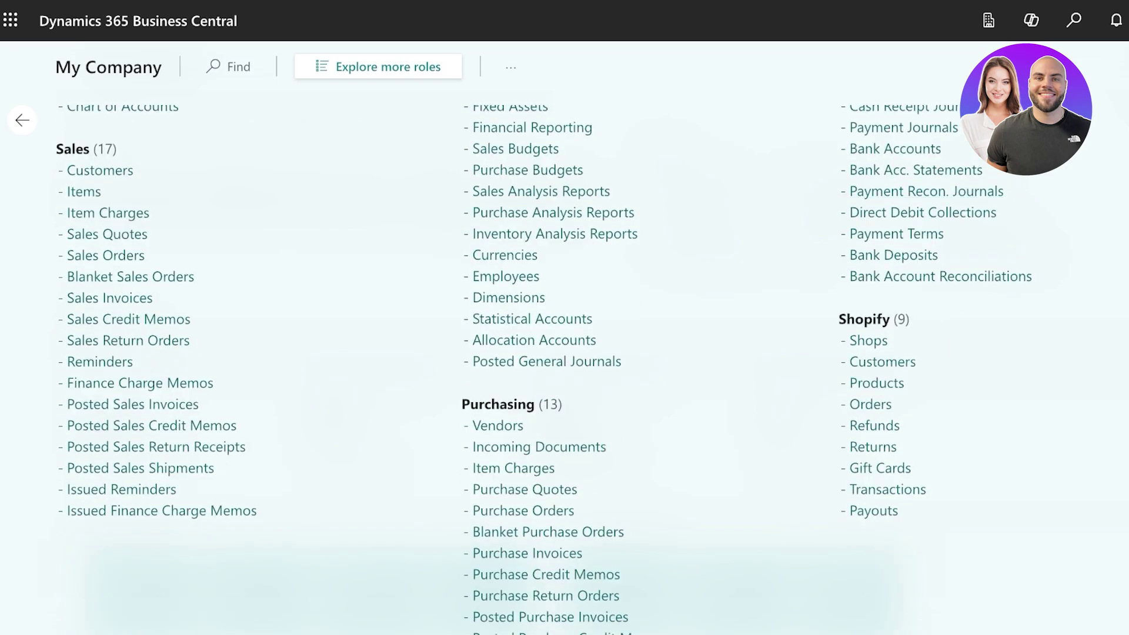
scroll(524, 431, down, 1)
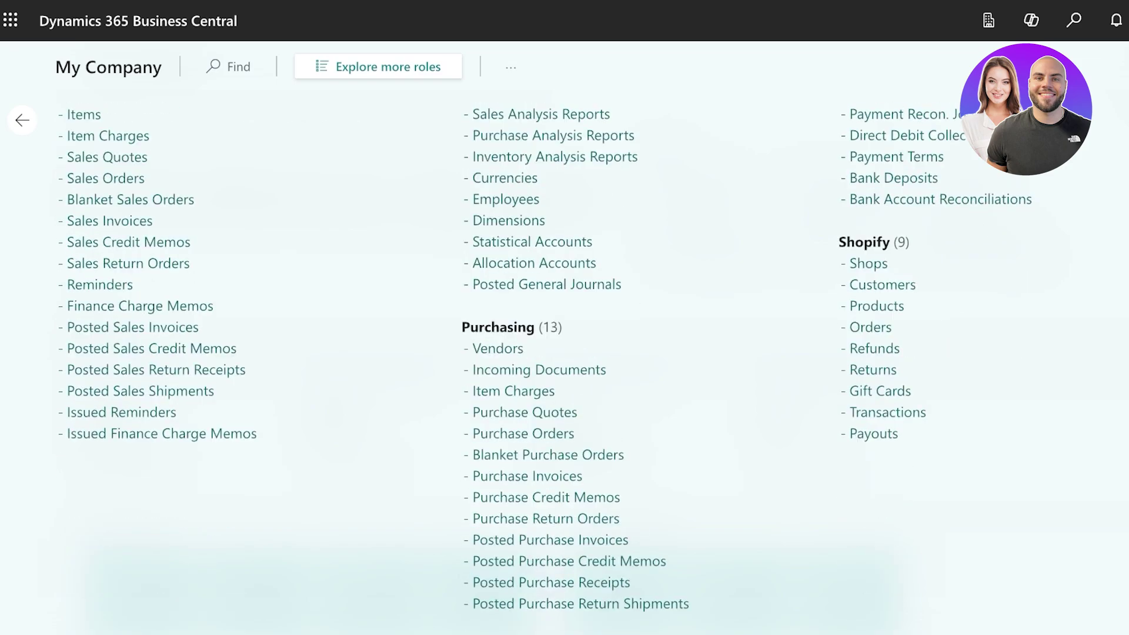
scroll(108, 152, up, 1)
scroll(108, 152, up, 5)
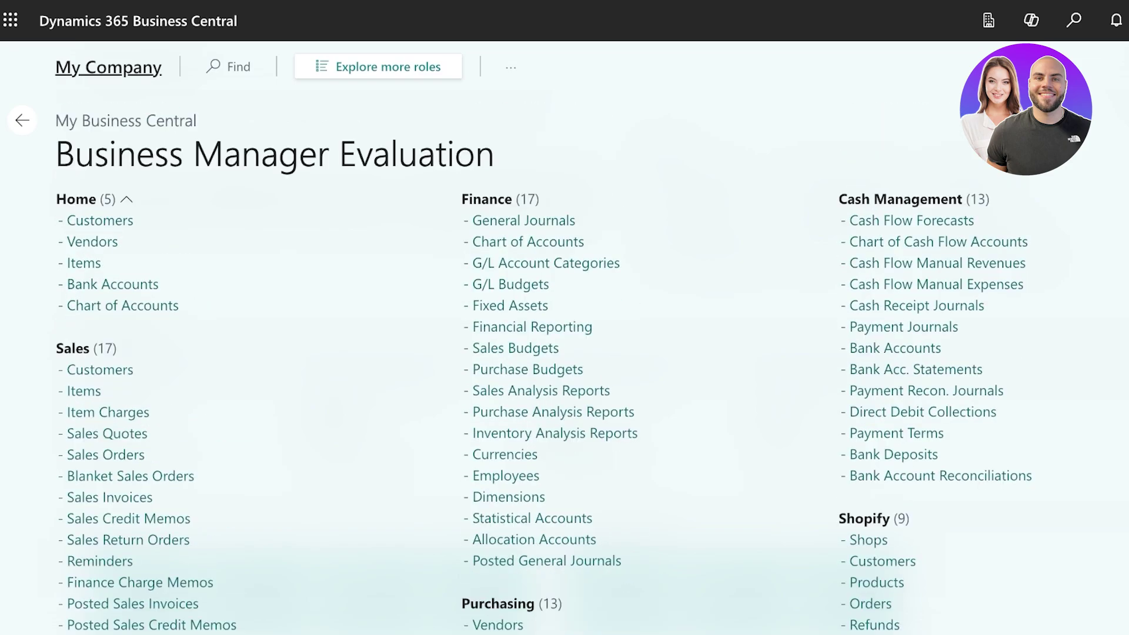
click(117, 67)
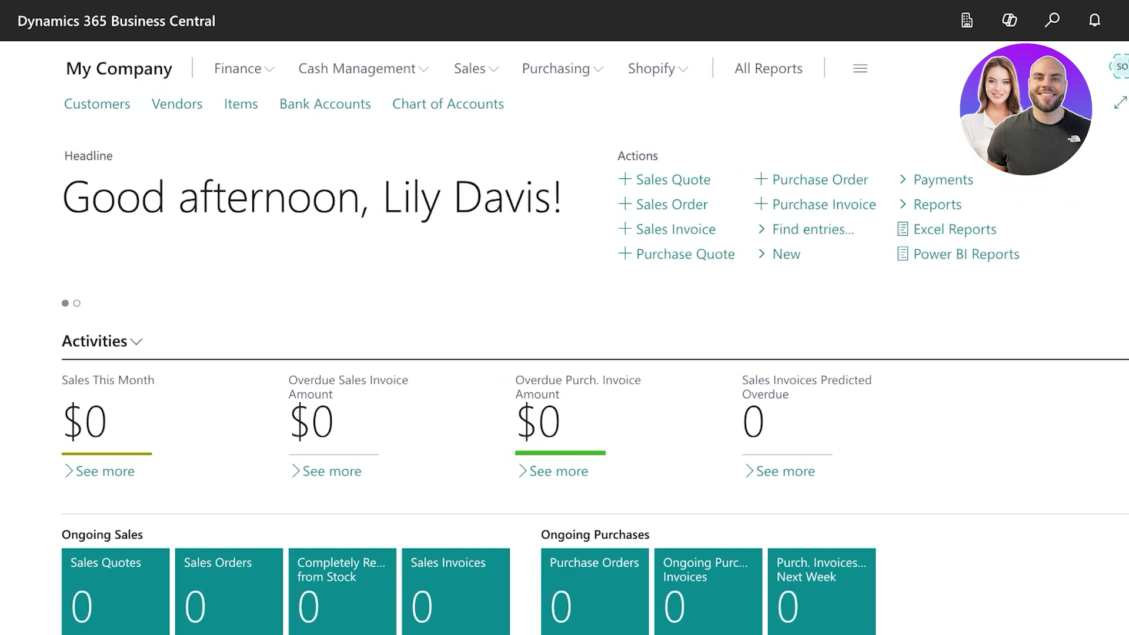
scroll(564, 377, down, 2)
scroll(564, 376, up, 2)
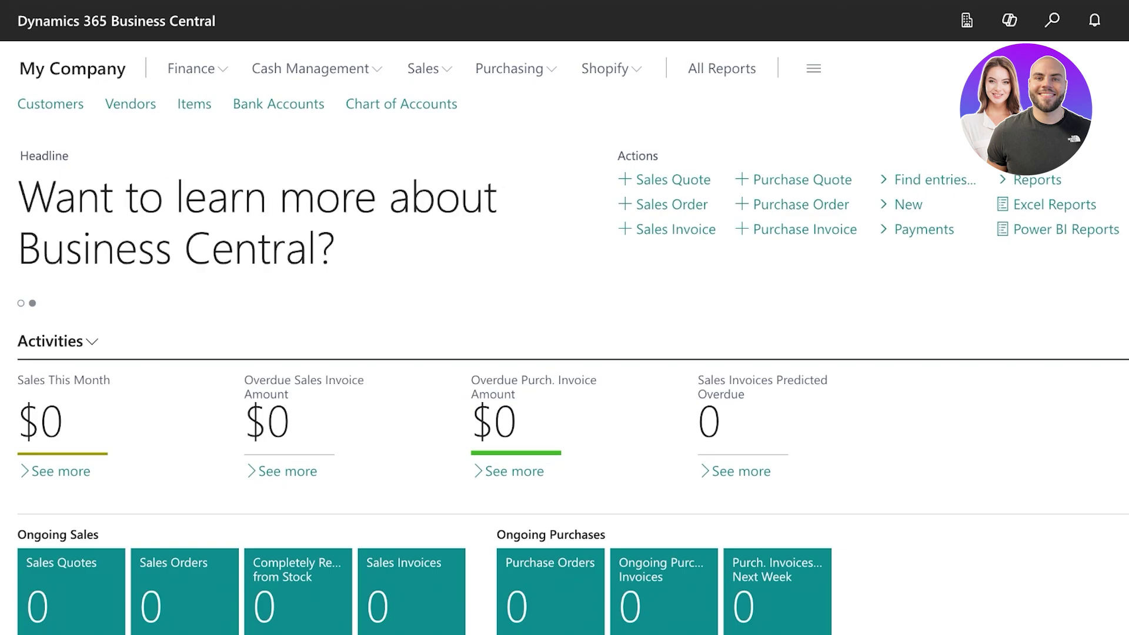
Open the Items list, close the About items tip, and create a new item card.
click(194, 103)
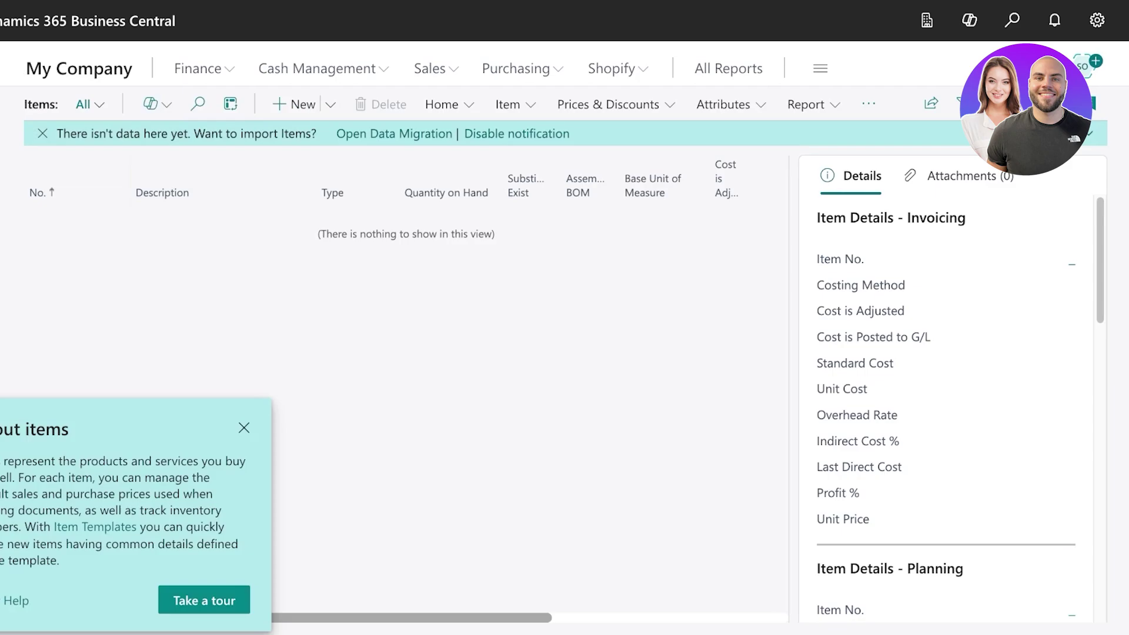
key(Escape)
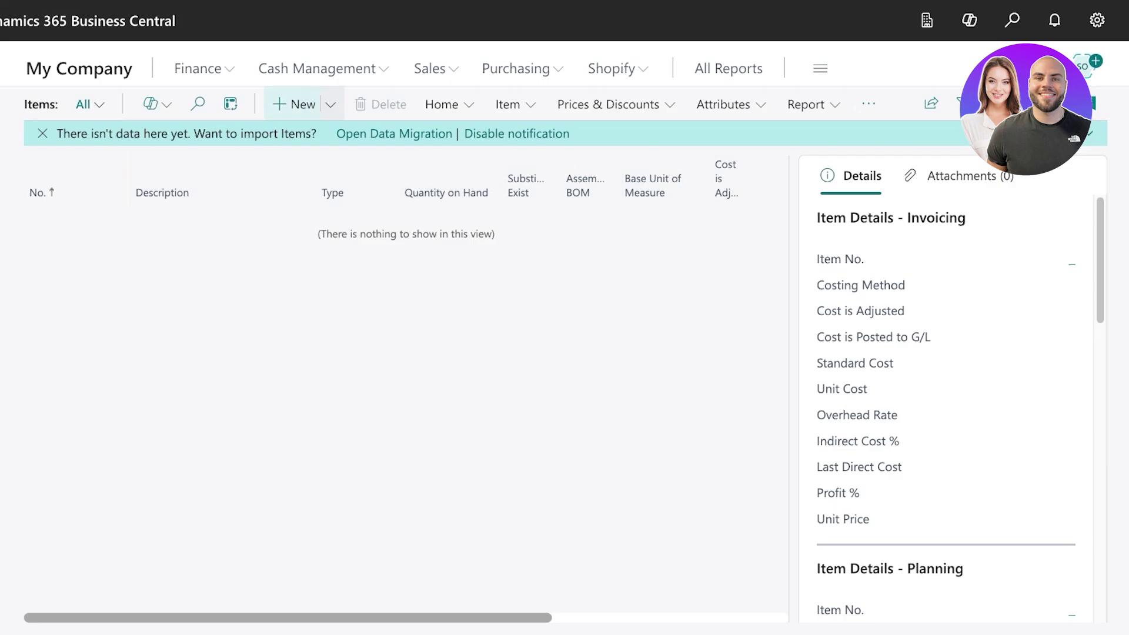
click(294, 104)
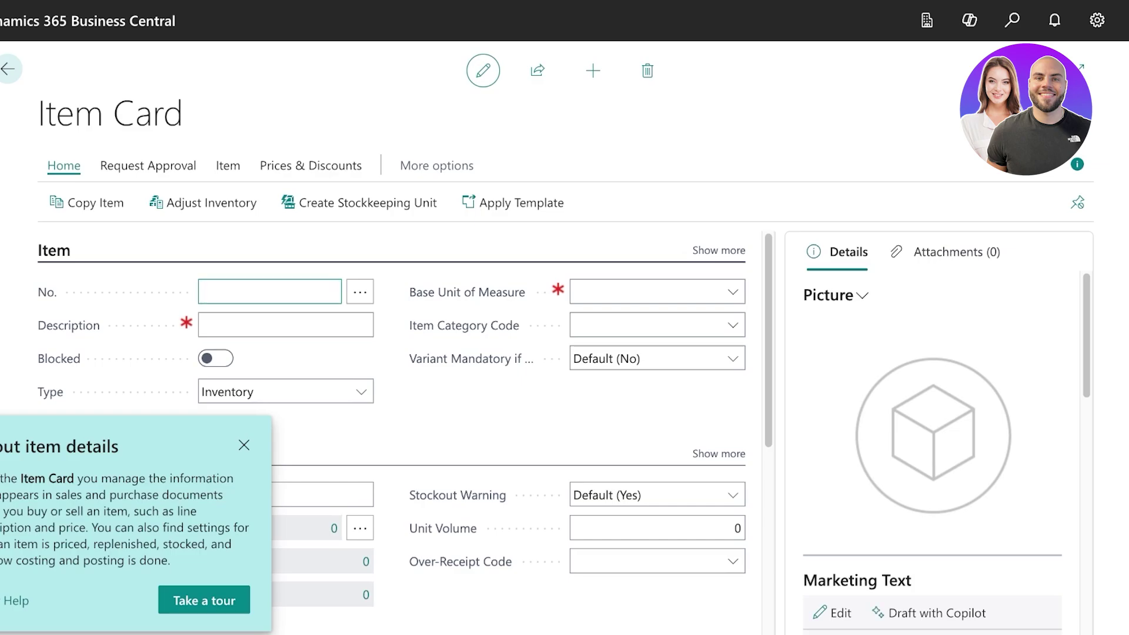
Give the new item number 01 and set its base unit of measure to PCS.
click(244, 446)
text(01)
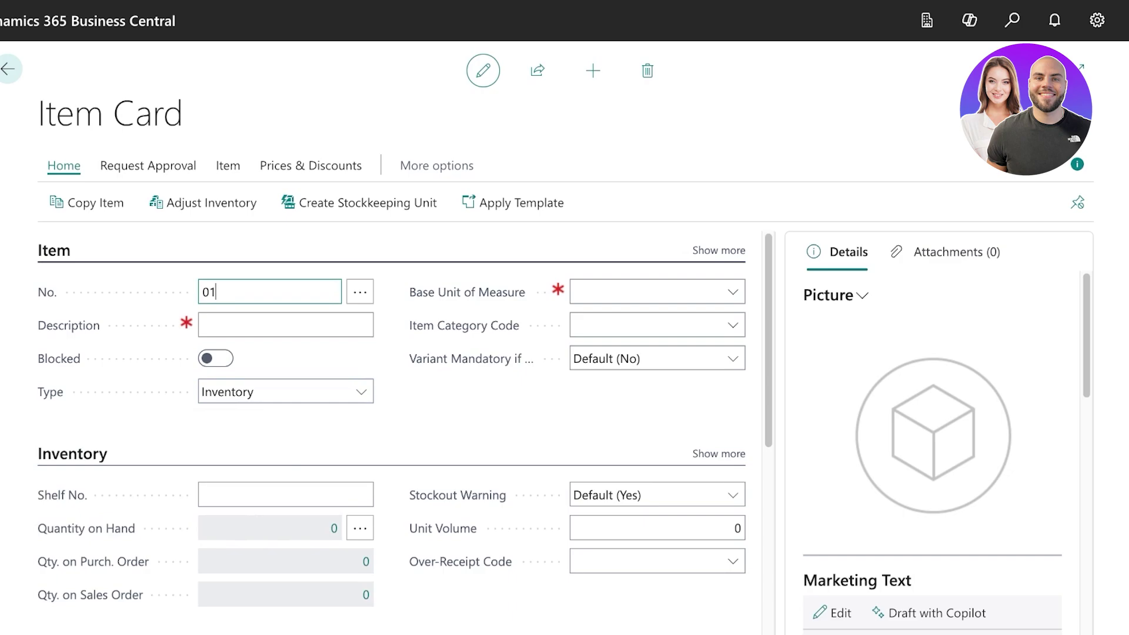
click(638, 291)
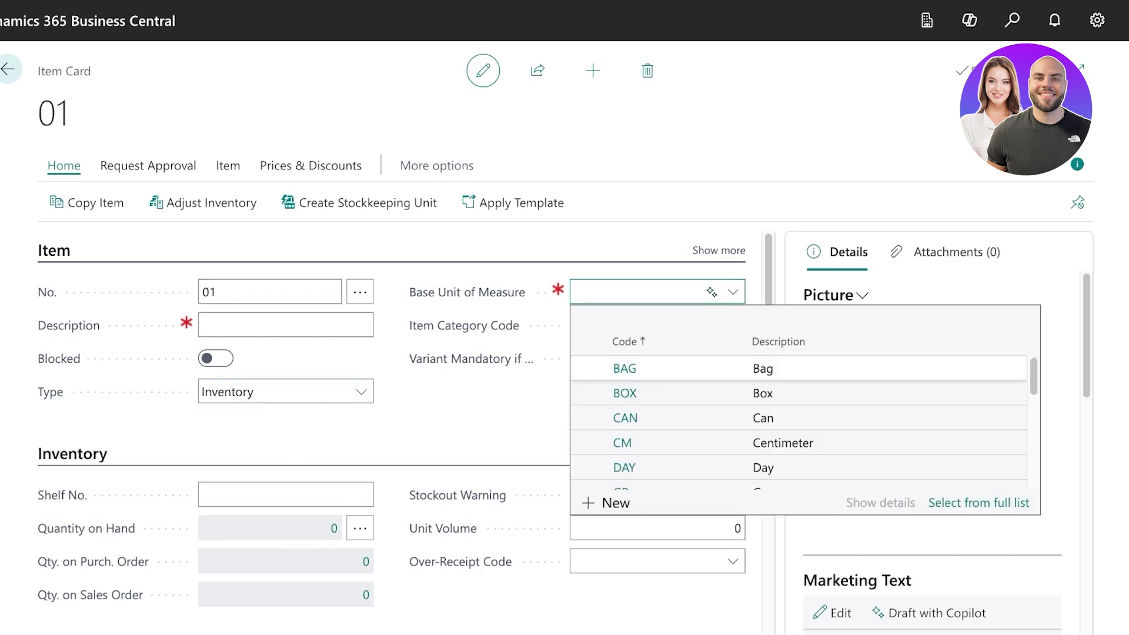
key(Down)
key(Down)
key(Down)
key(Down)
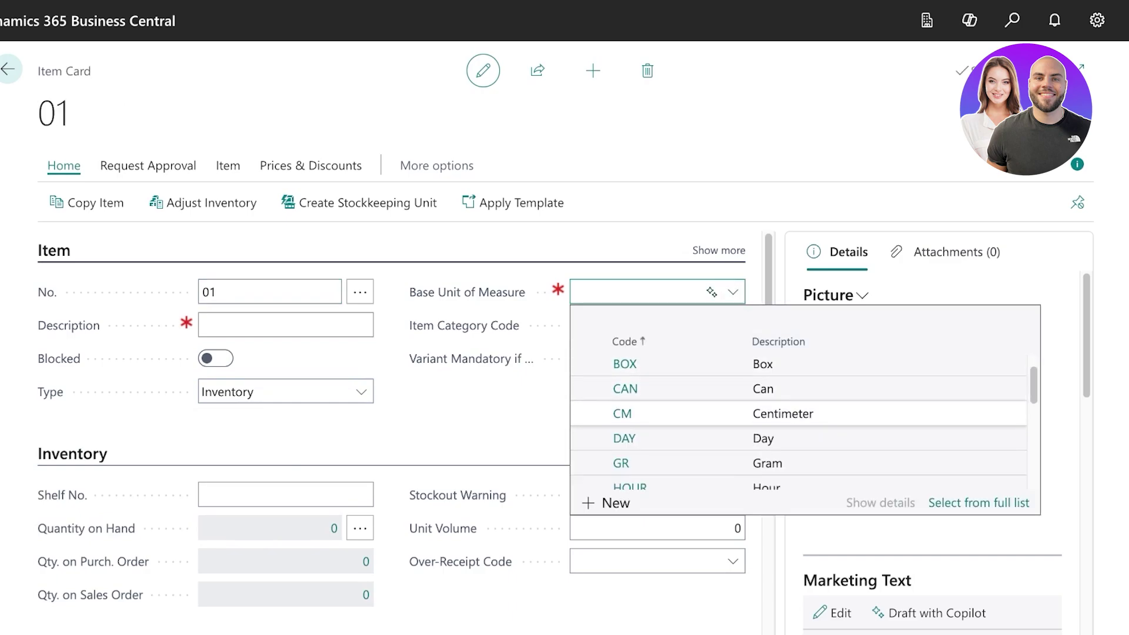
key(Down)
key(Down)
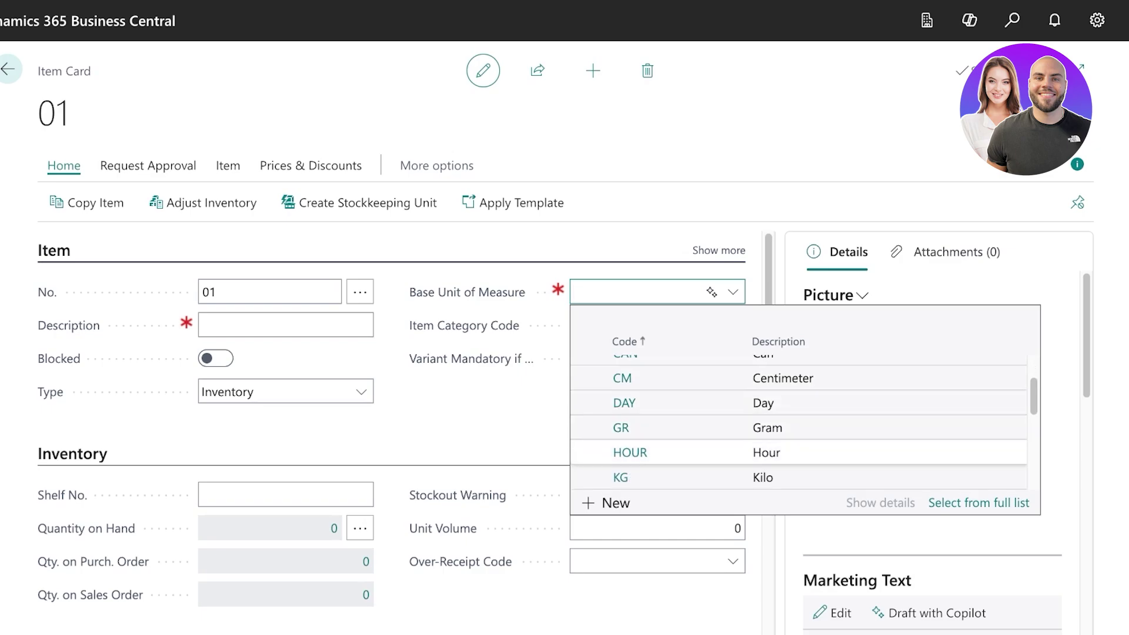
key(Down)
key(Down)
key(Down)
key(Down)
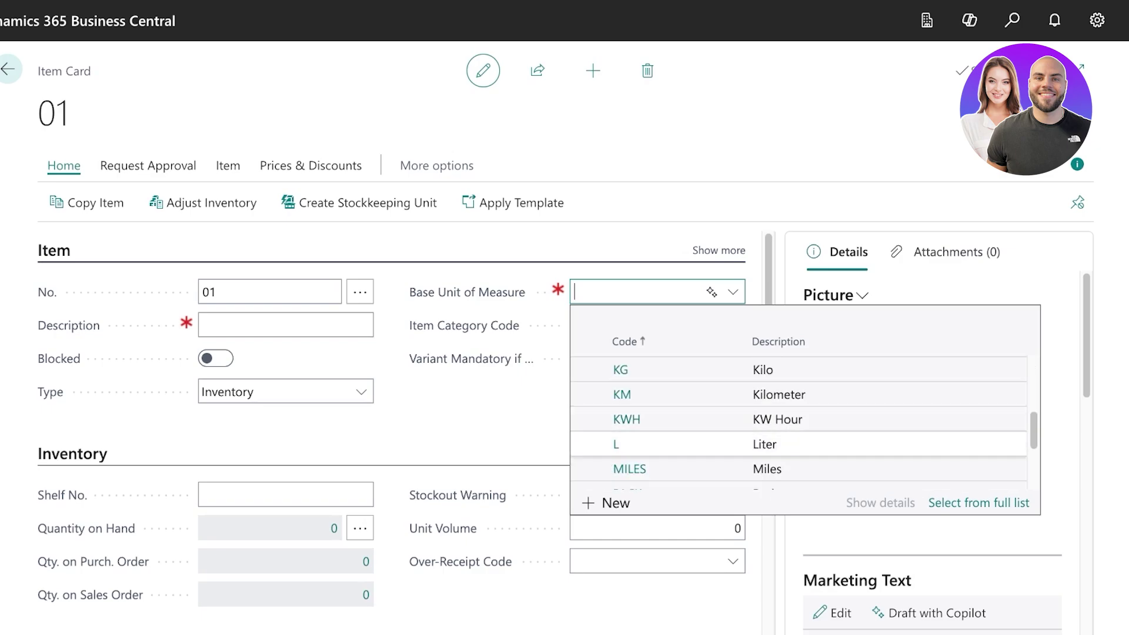
scroll(798, 454, up, 2)
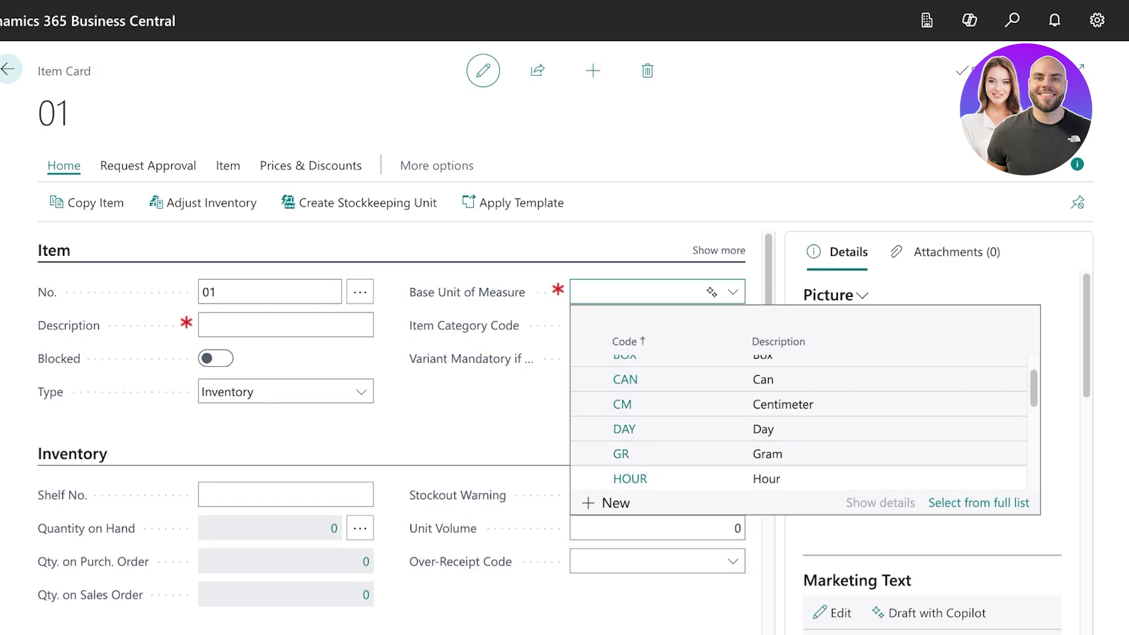
scroll(799, 454, down, 4)
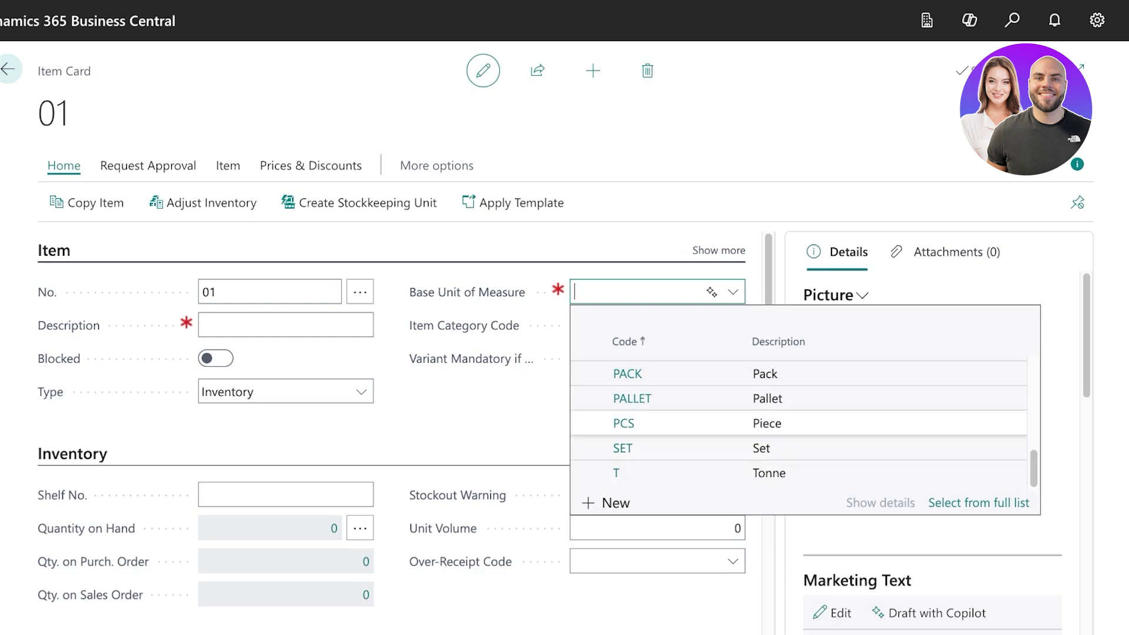
click(767, 423)
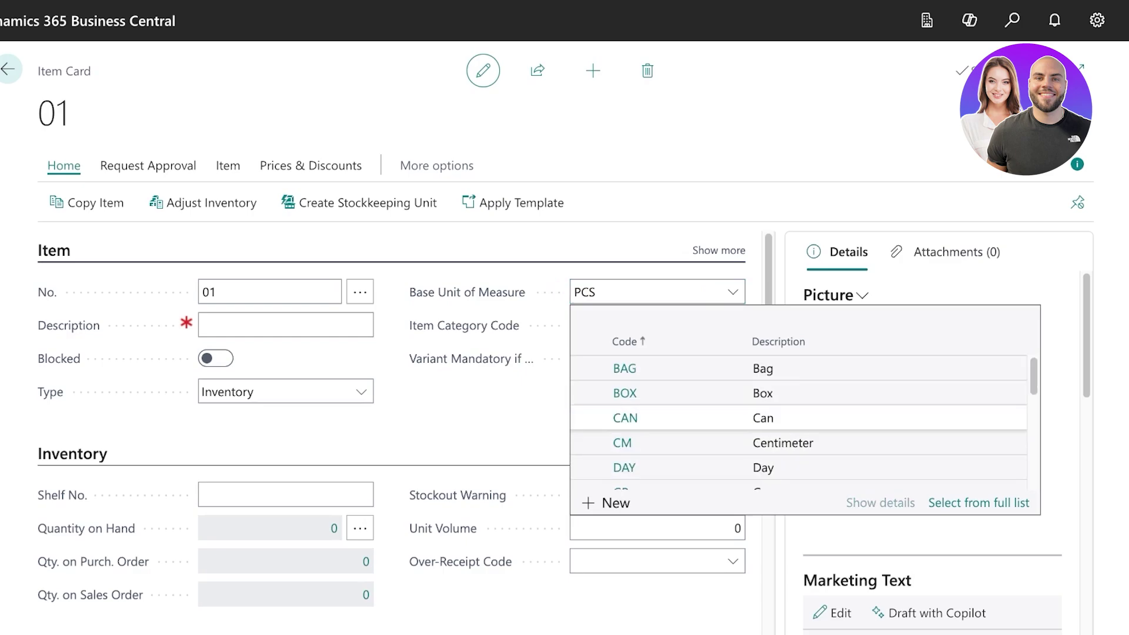
text(CAN)
key(ctrl+a)
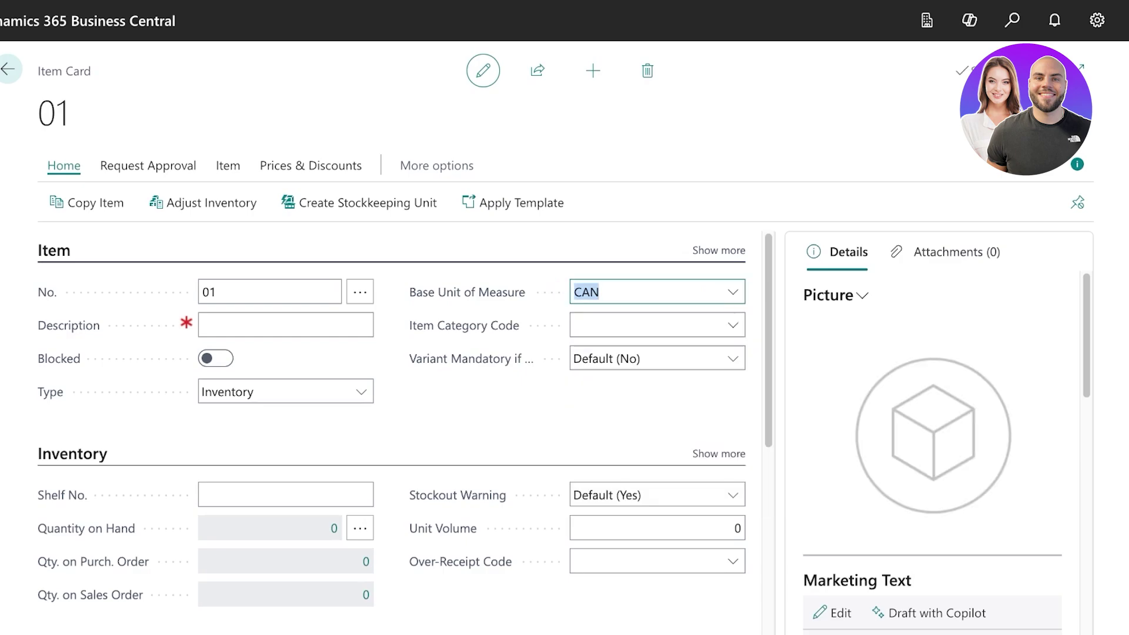
text(PSC)
key(BackSpace)
key(BackSpace)
text(CS)
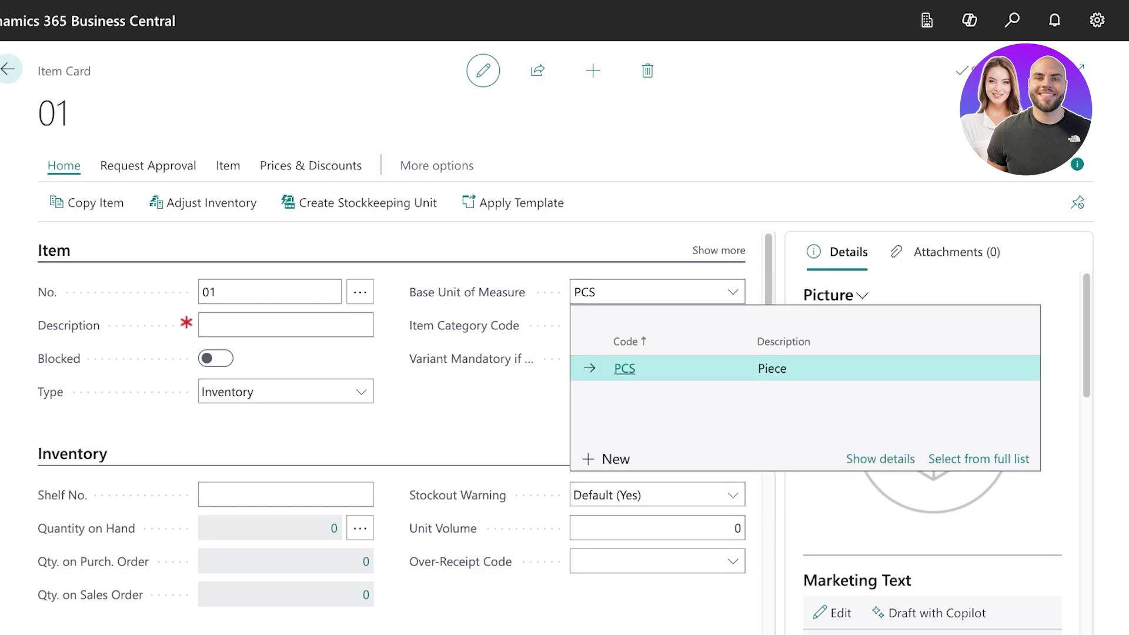
click(277, 325)
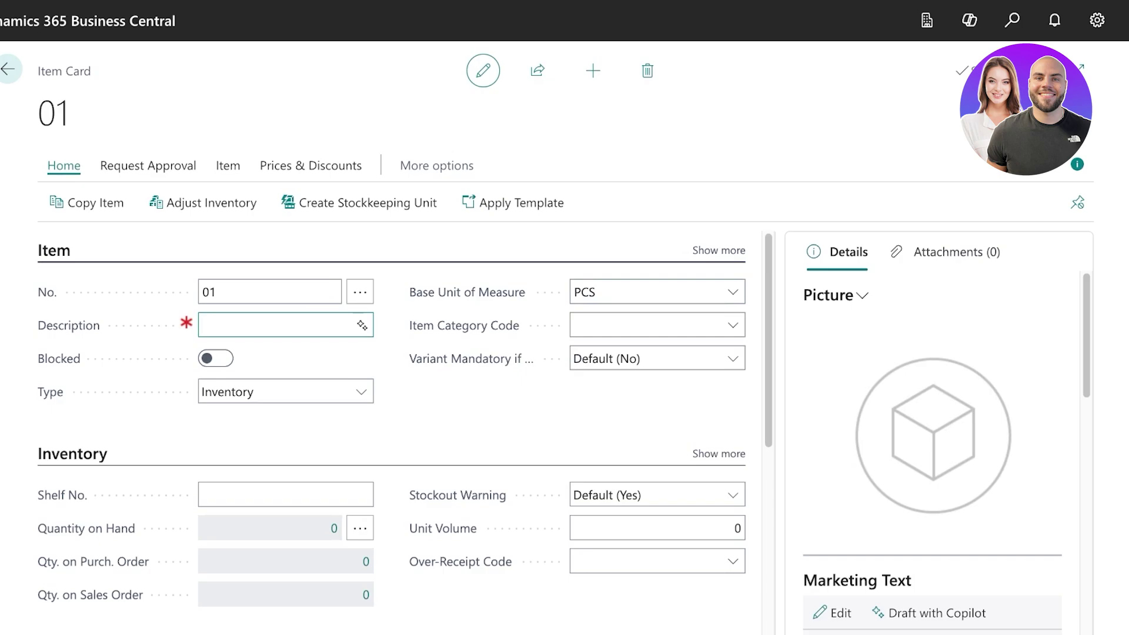
Enter the description Polka Dot Shirt and turn Blocked back off.
text(Polka Dot Shirt)
key(Tab)
key(space)
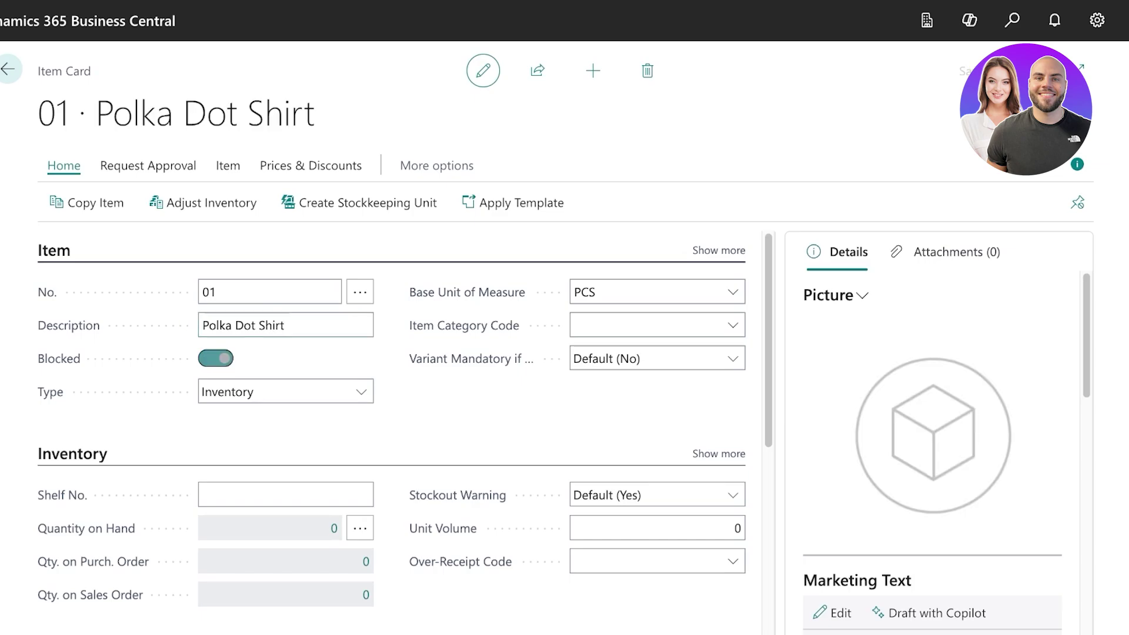
click(216, 358)
click(732, 325)
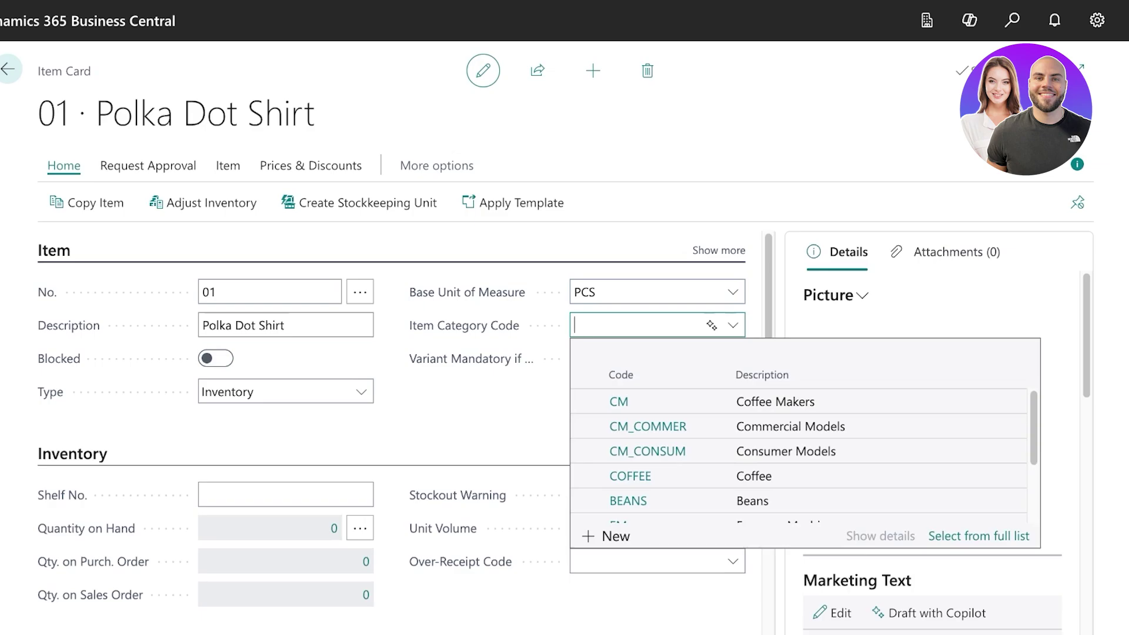
text(Clothing)
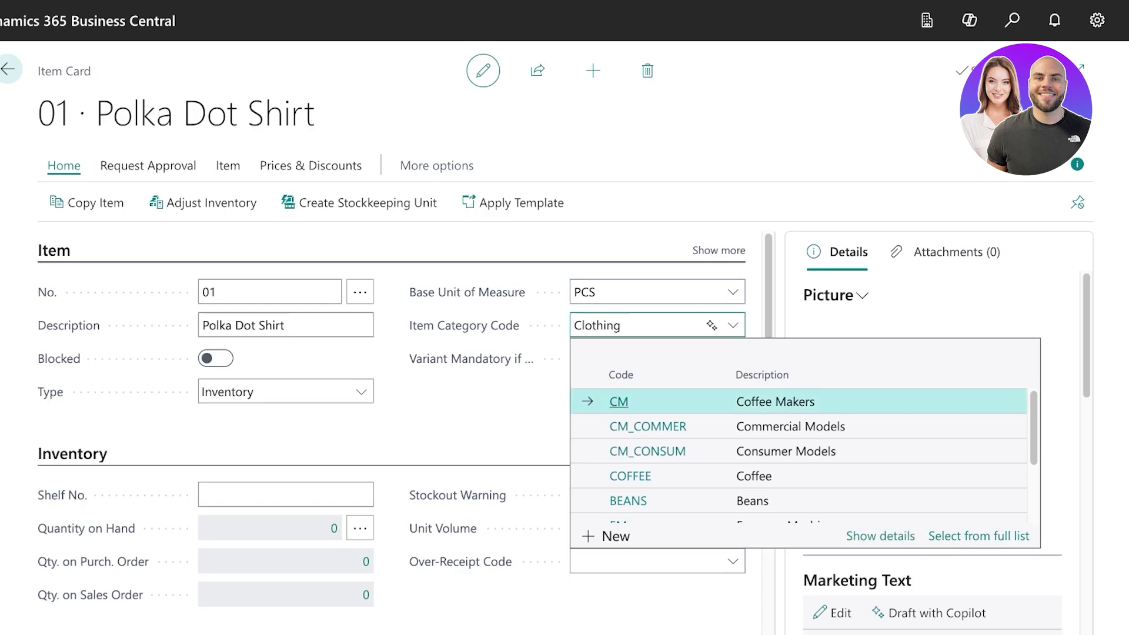
key(BackSpace)
key(BackSpace)
key(BackSpace)
key(BackSpace)
key(BackSpace)
key(BackSpace)
key(BackSpace)
key(BackSpace)
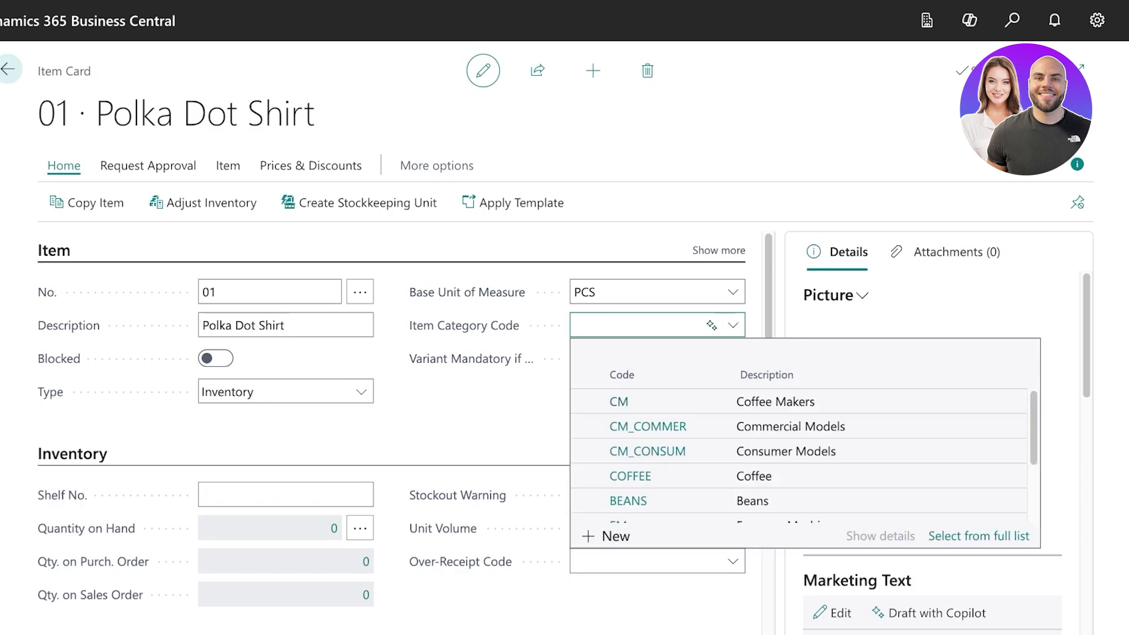
click(712, 326)
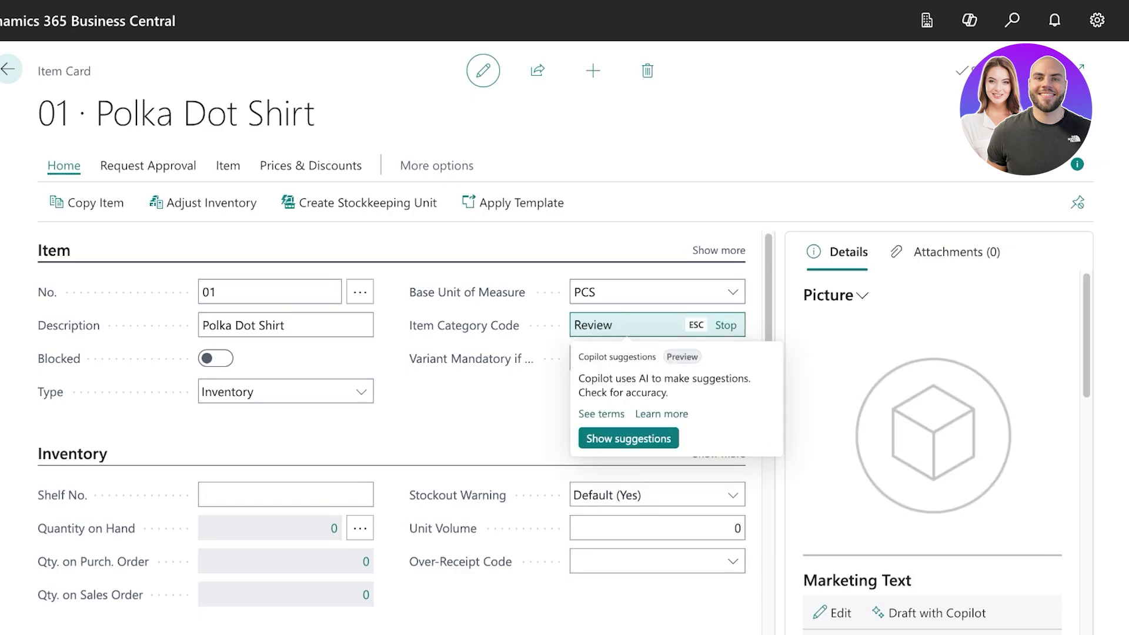
key(Escape)
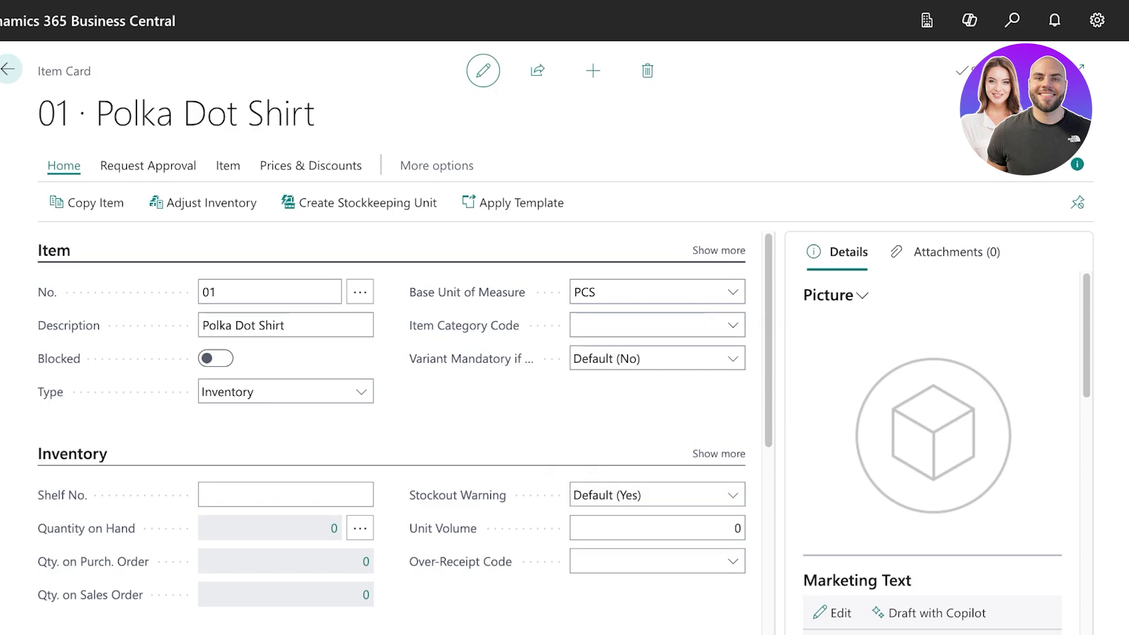
Expand the Costs & Posting and Prices & Sales FastTabs on the Polka Dot Shirt card.
scroll(366, 397, down, 3)
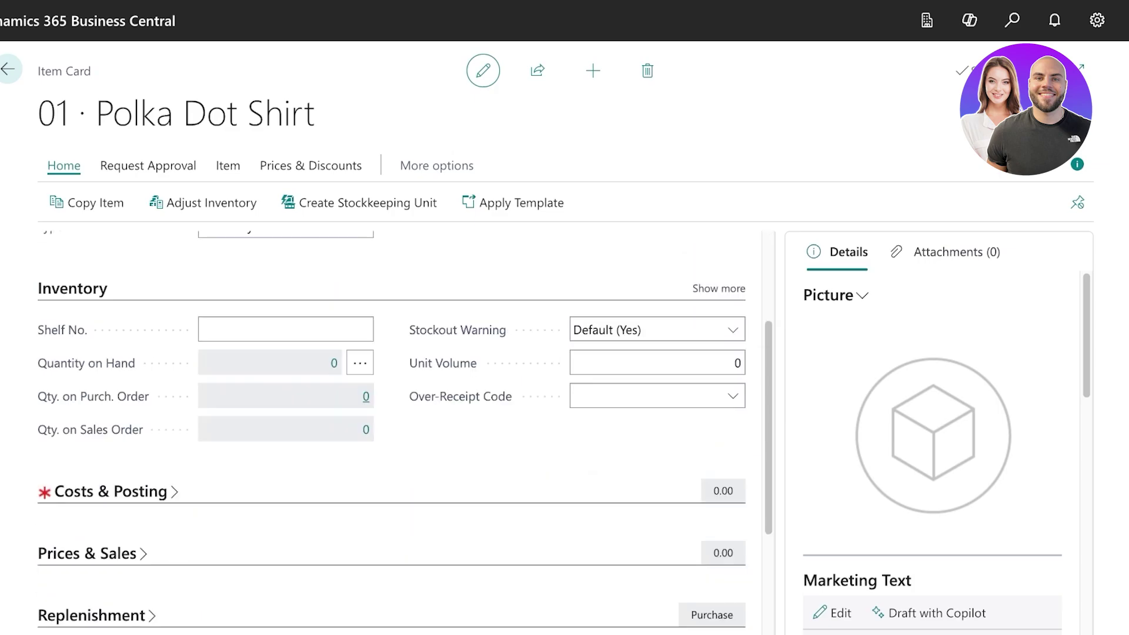
mouse_move(347, 330)
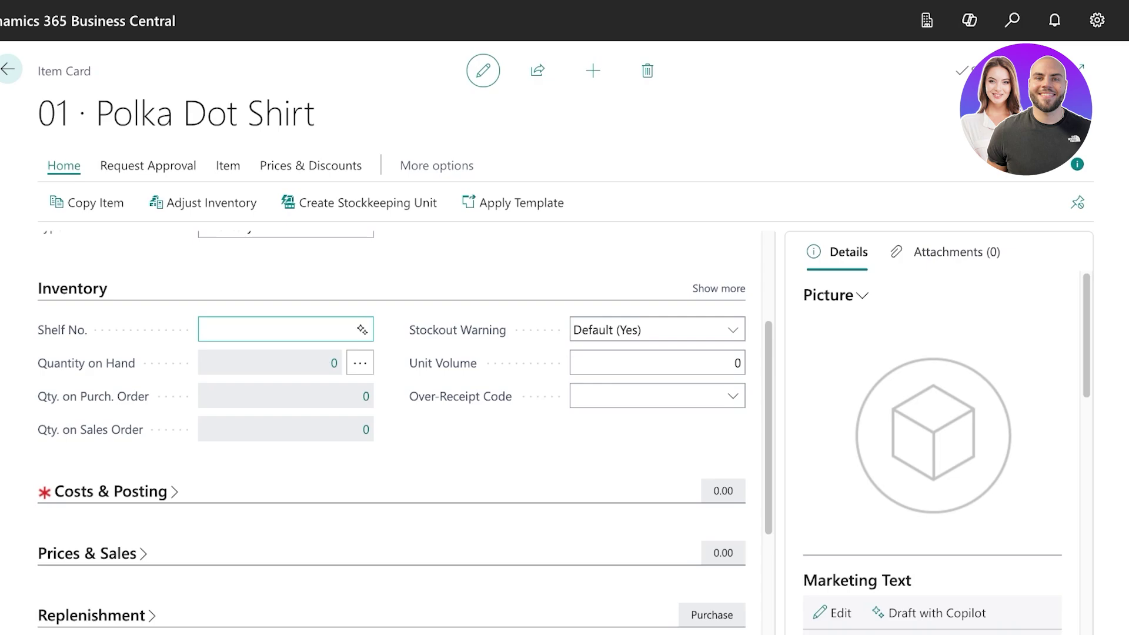
click(203, 330)
scroll(391, 429, down, 3)
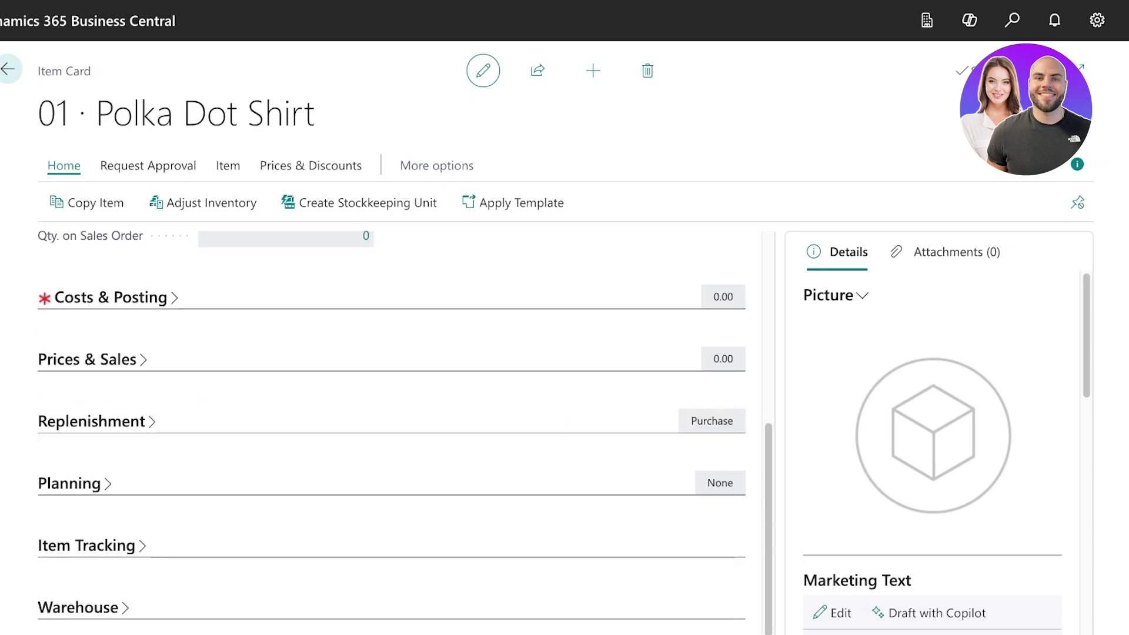
click(111, 297)
scroll(391, 411, down, 5)
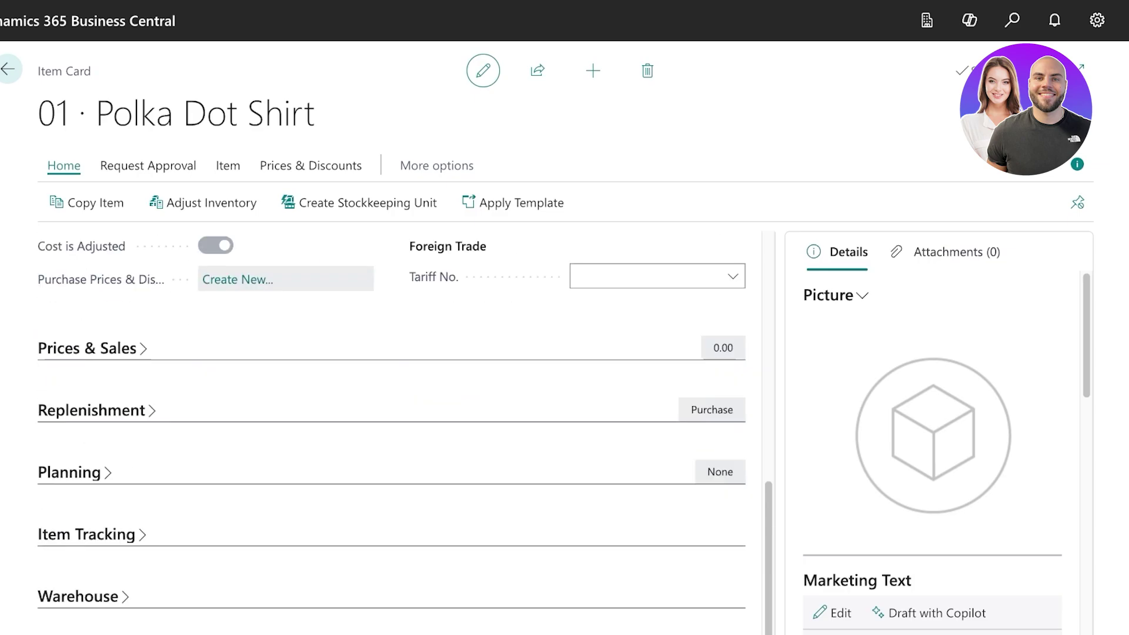
click(87, 348)
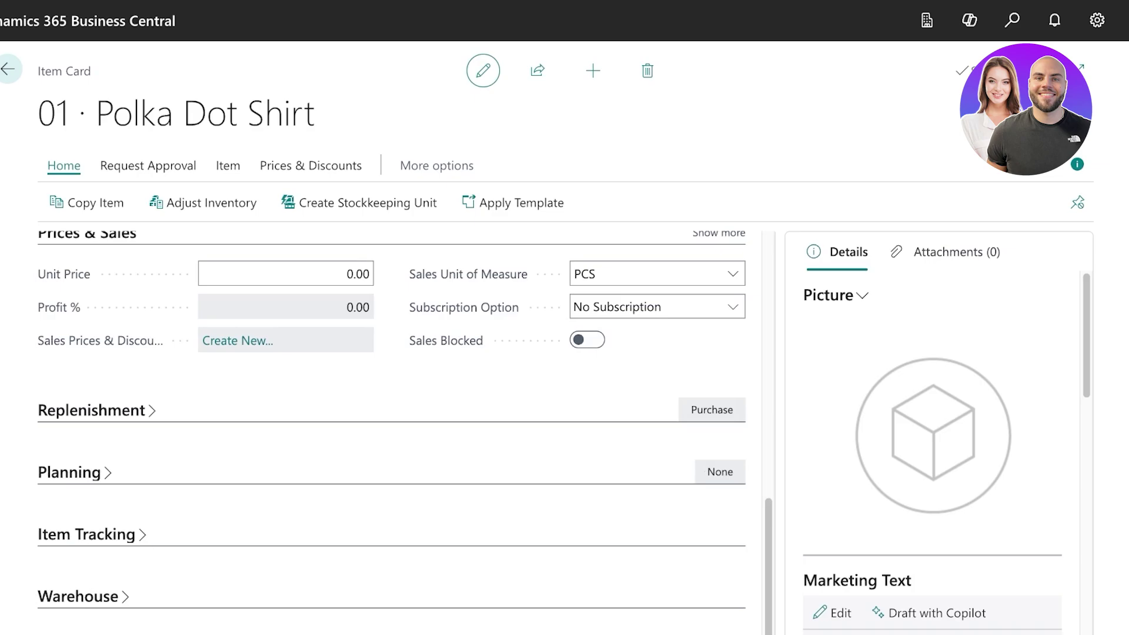
scroll(391, 429, up, 11)
scroll(391, 430, down, 3)
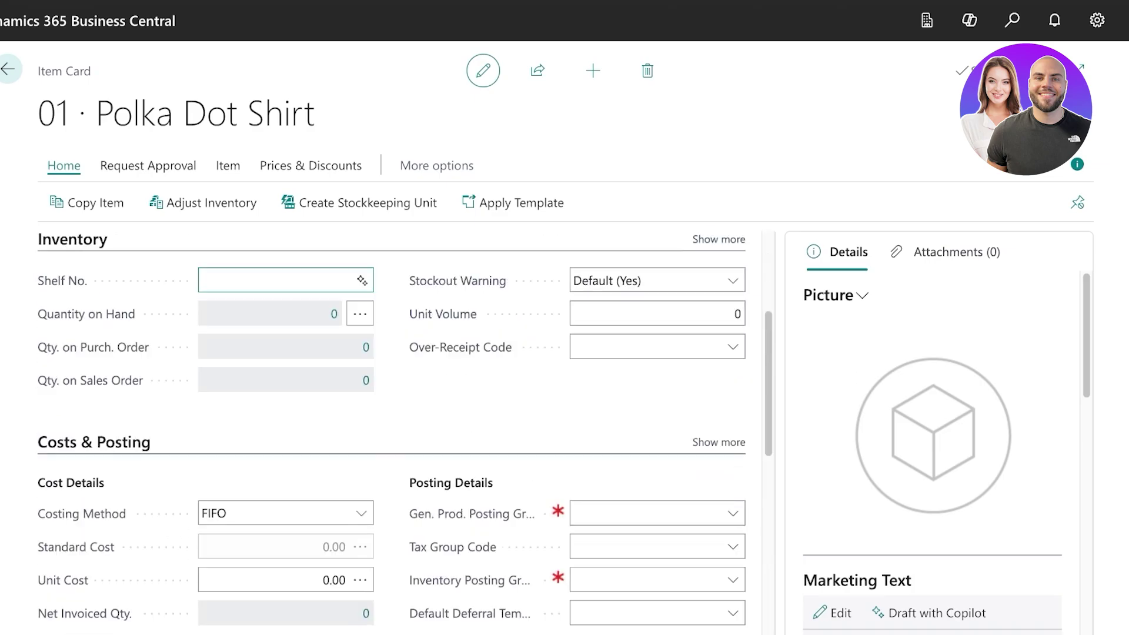
scroll(391, 429, down, 4)
scroll(391, 429, up, 1)
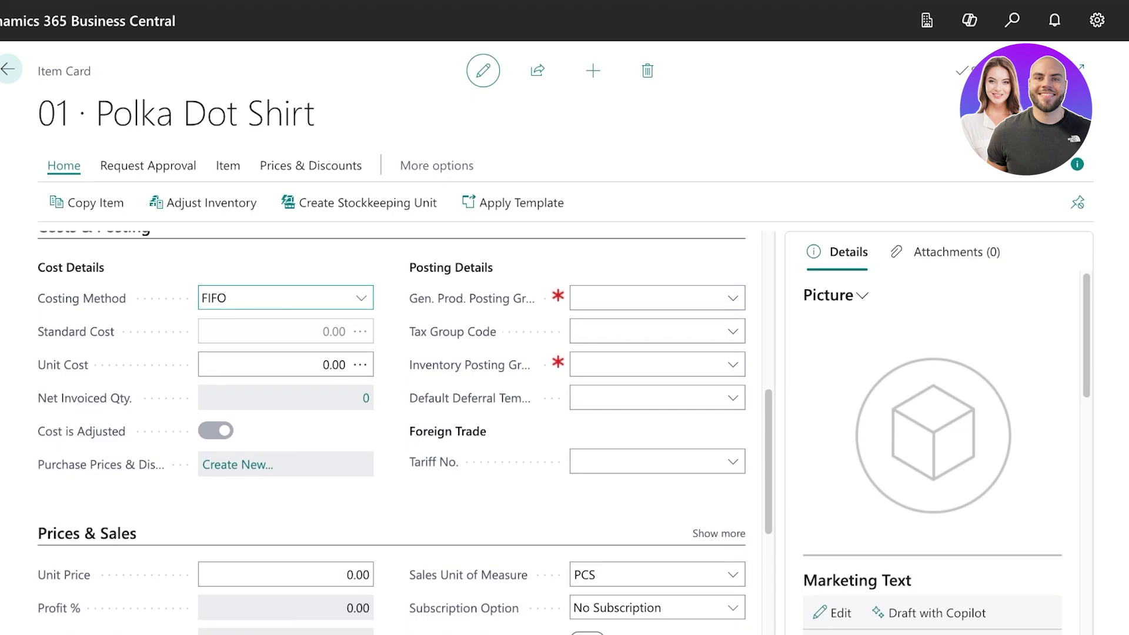
Set the shirt's unit cost to 5.00.
click(646, 298)
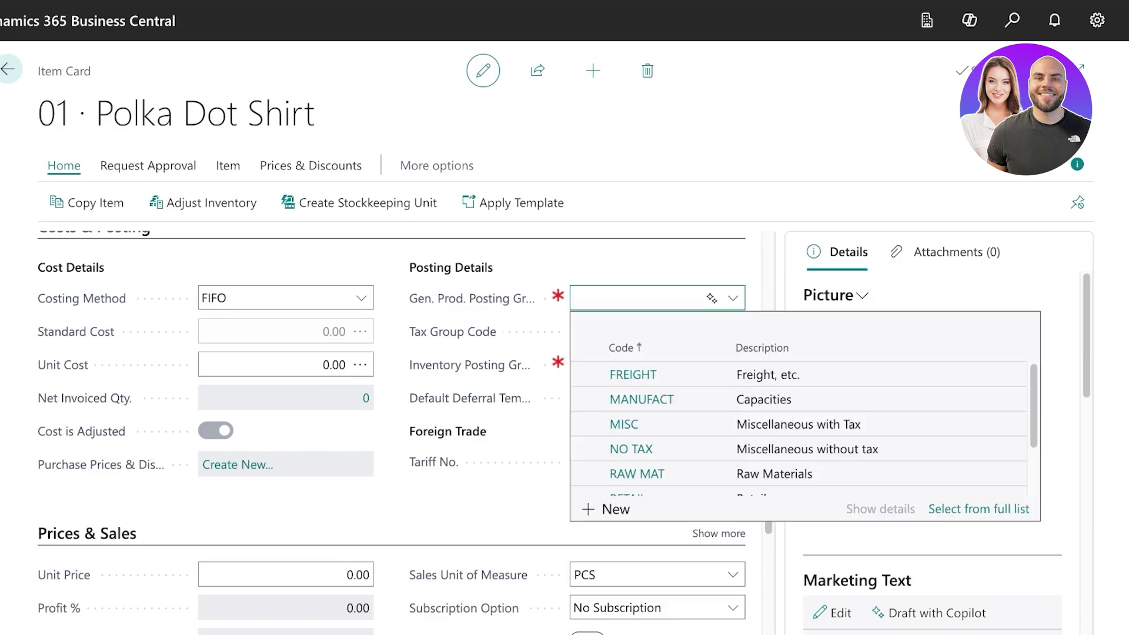
mouse_move(472, 298)
key(Escape)
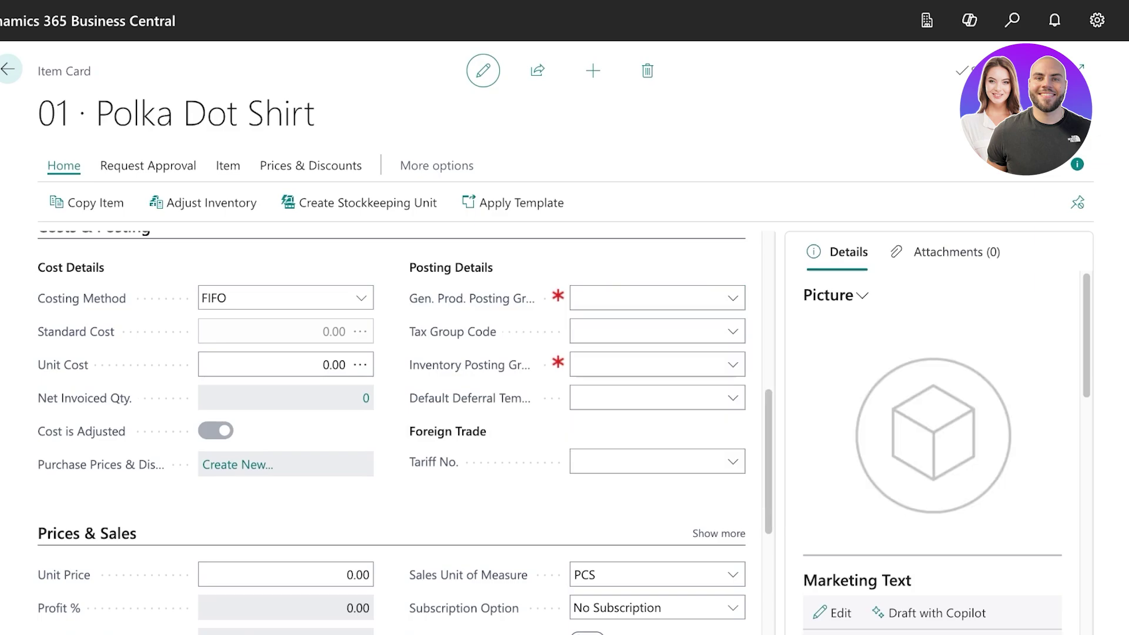
click(282, 365)
key(Home)
text(55)
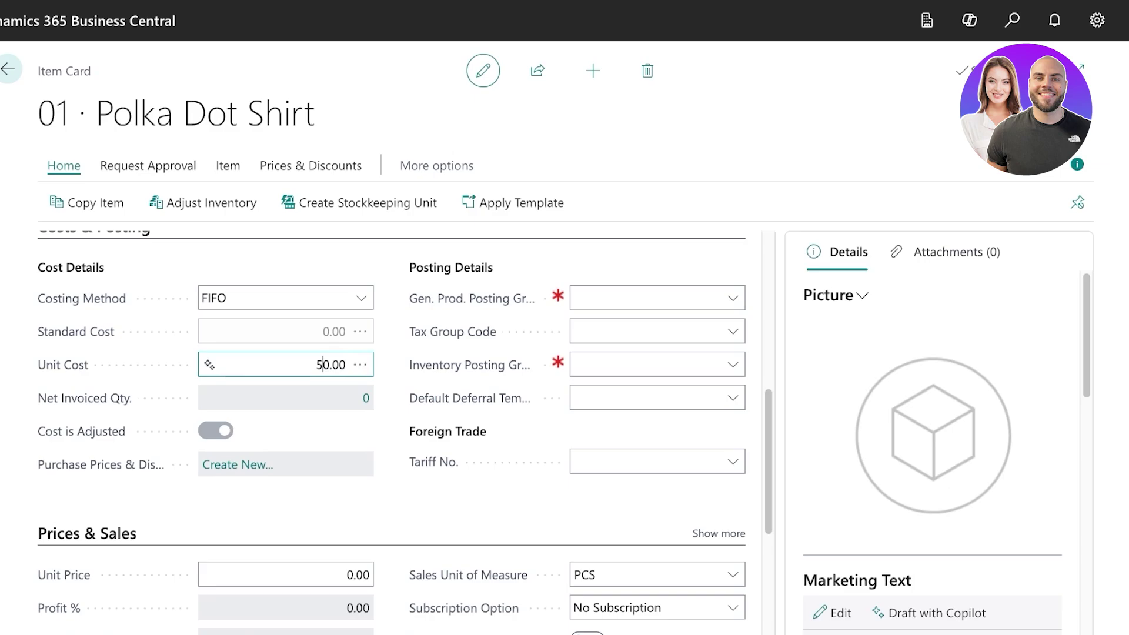
key(BackSpace)
key(Delete)
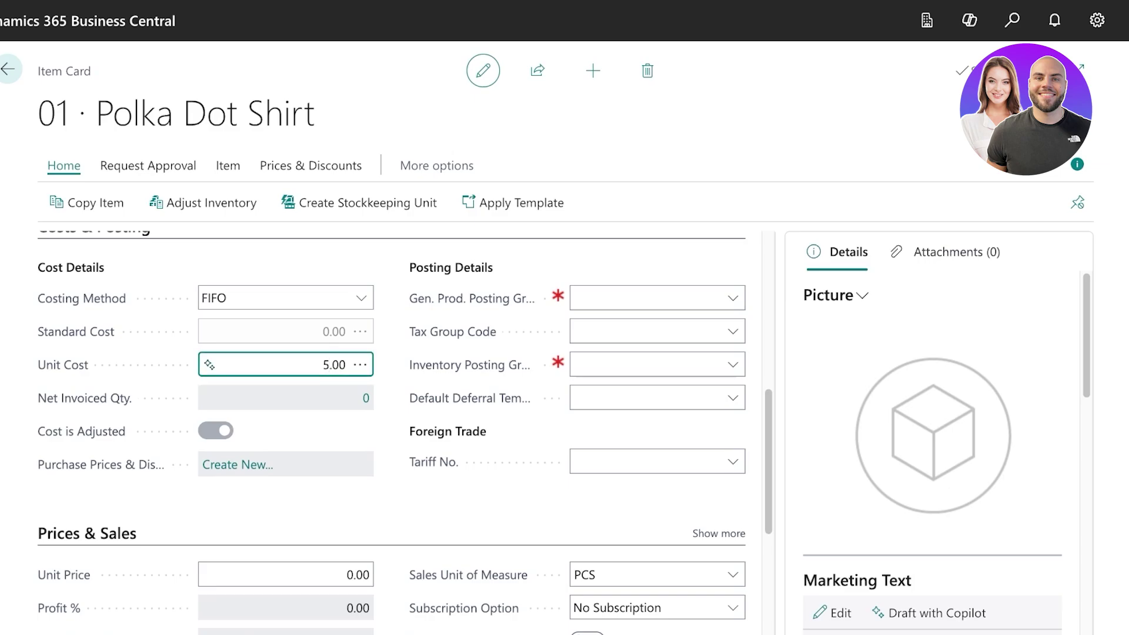
Choose FINISHED as inventory posting group and RETAIL as general product posting group.
click(733, 365)
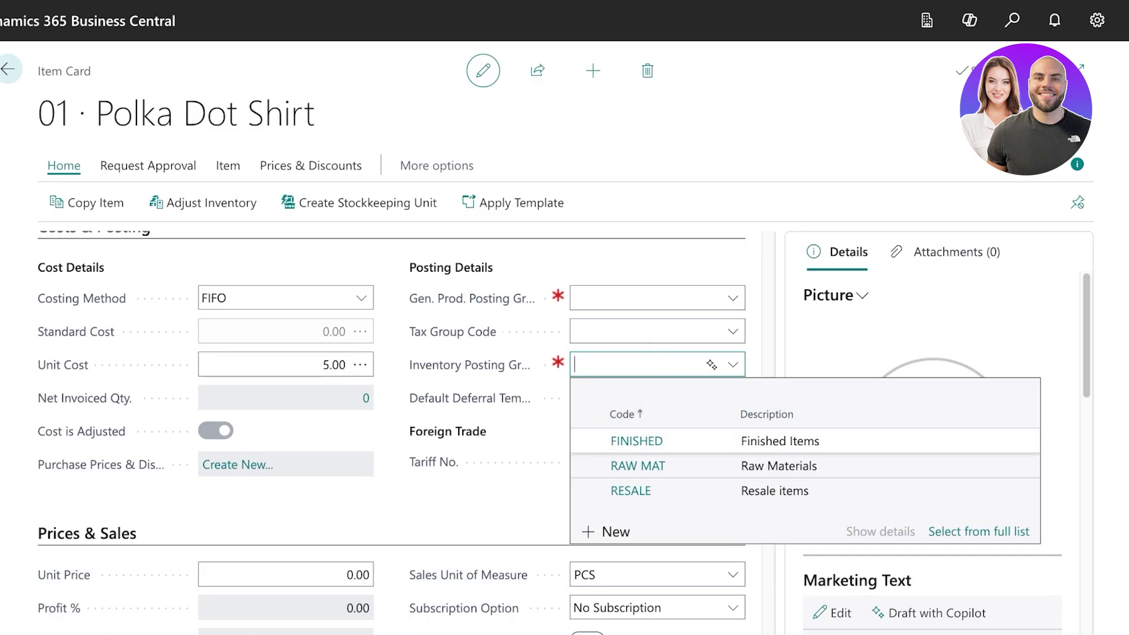
click(636, 441)
click(733, 298)
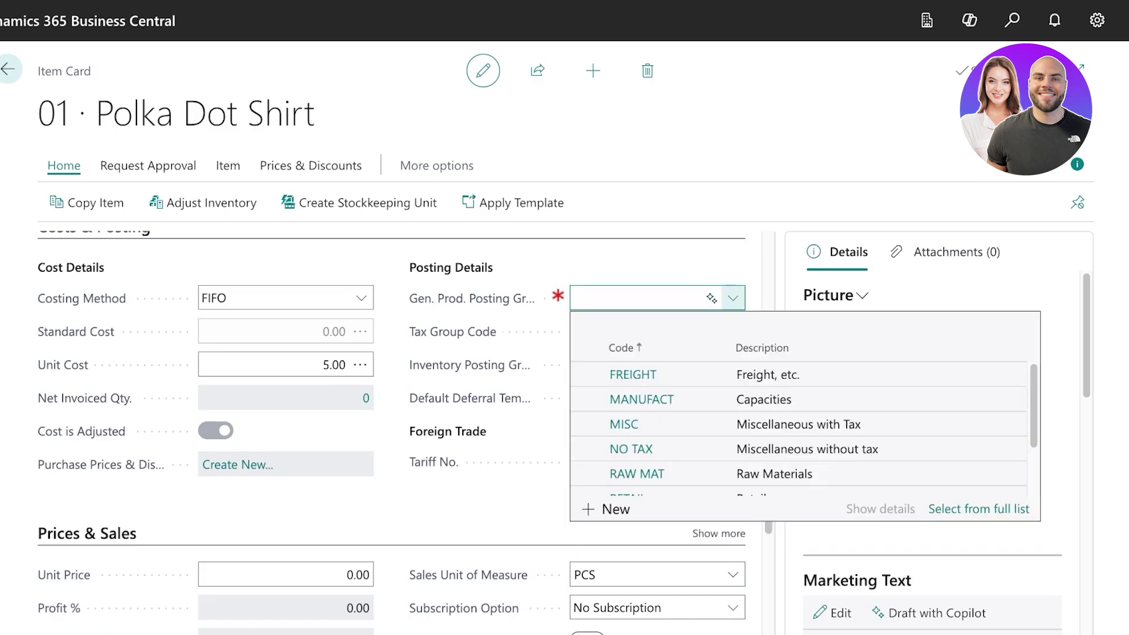
key(Down)
key(Down)
key(Down)
key(Down)
key(Down)
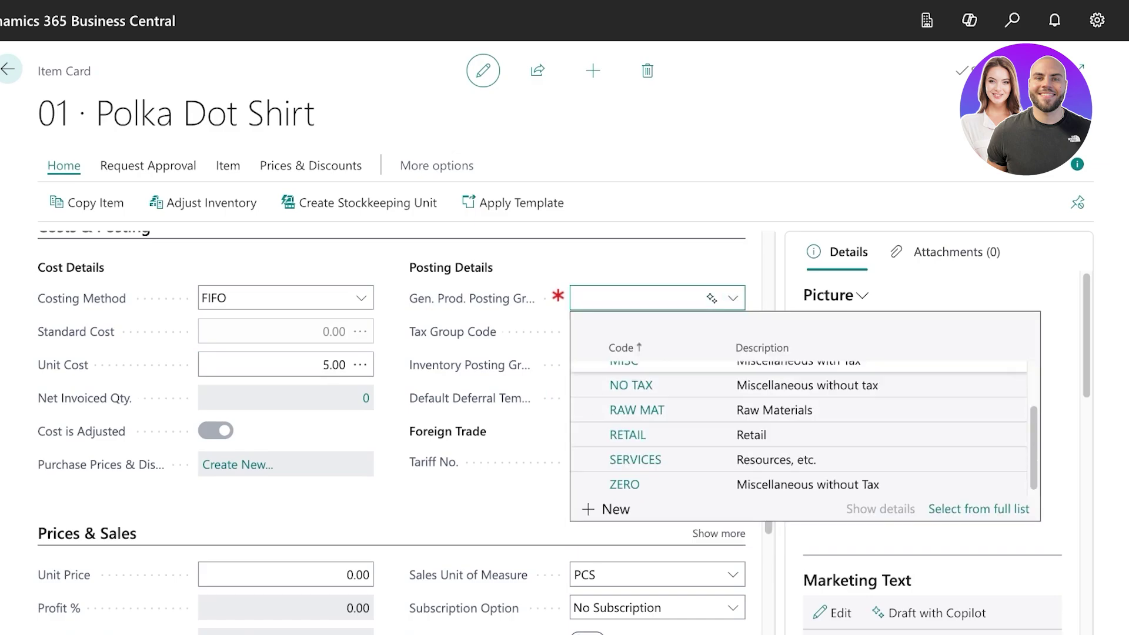
key(Return)
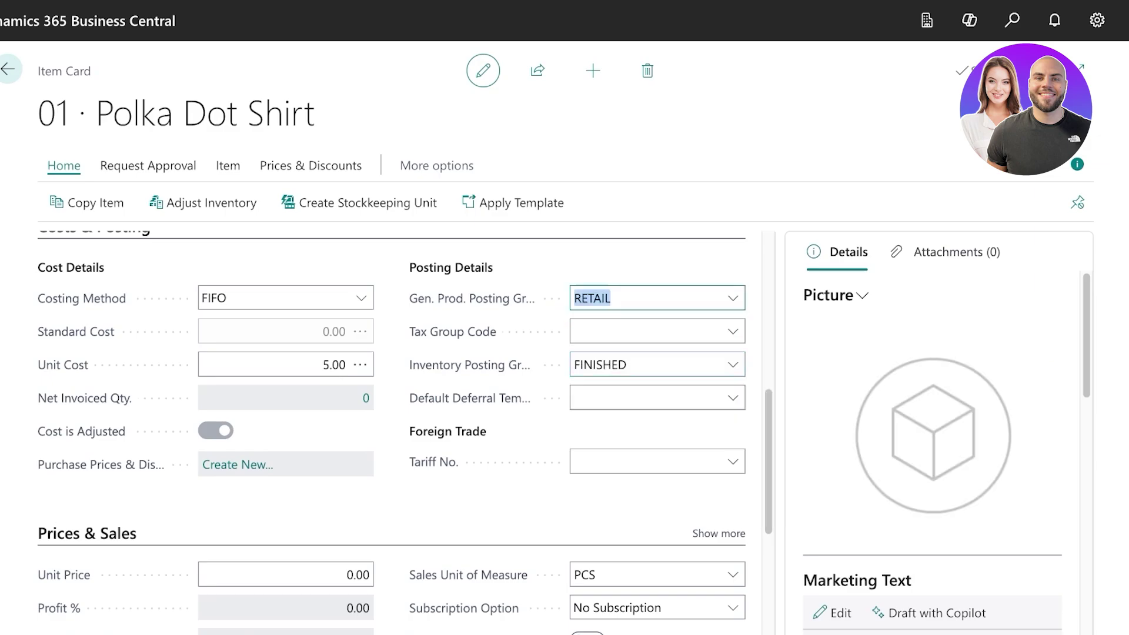
click(733, 298)
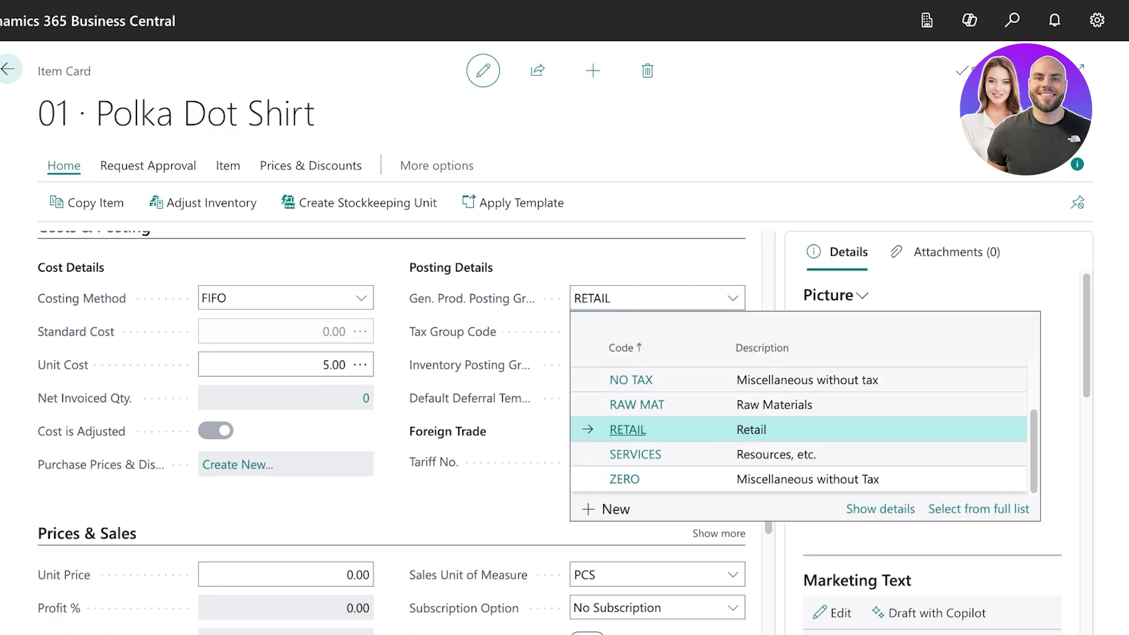
scroll(799, 435, up, 1)
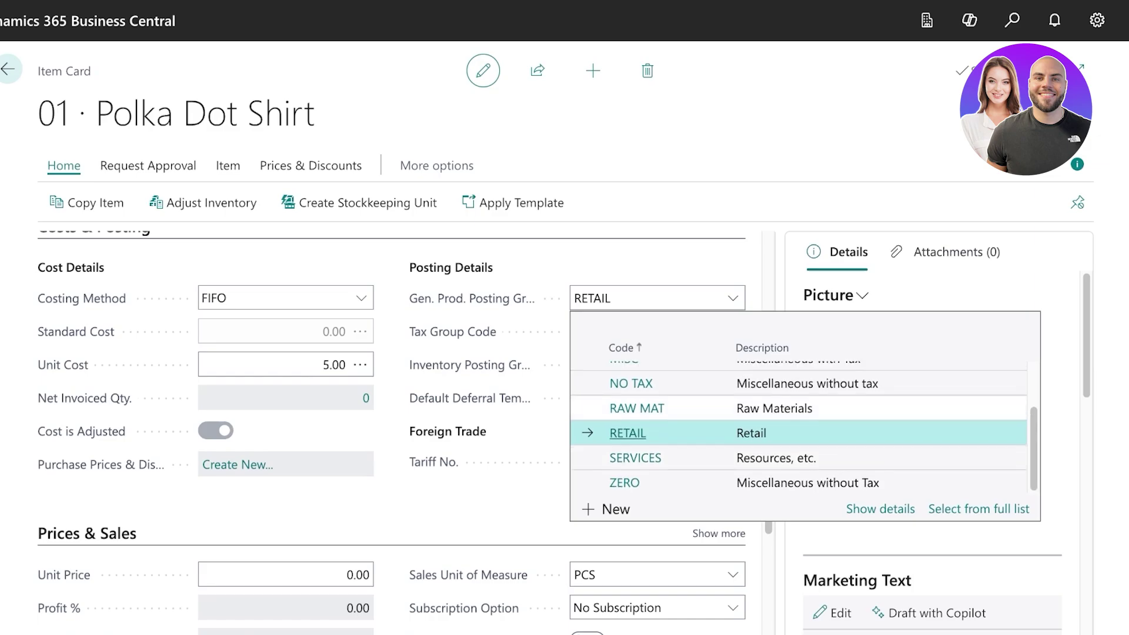
scroll(799, 412, up, 3)
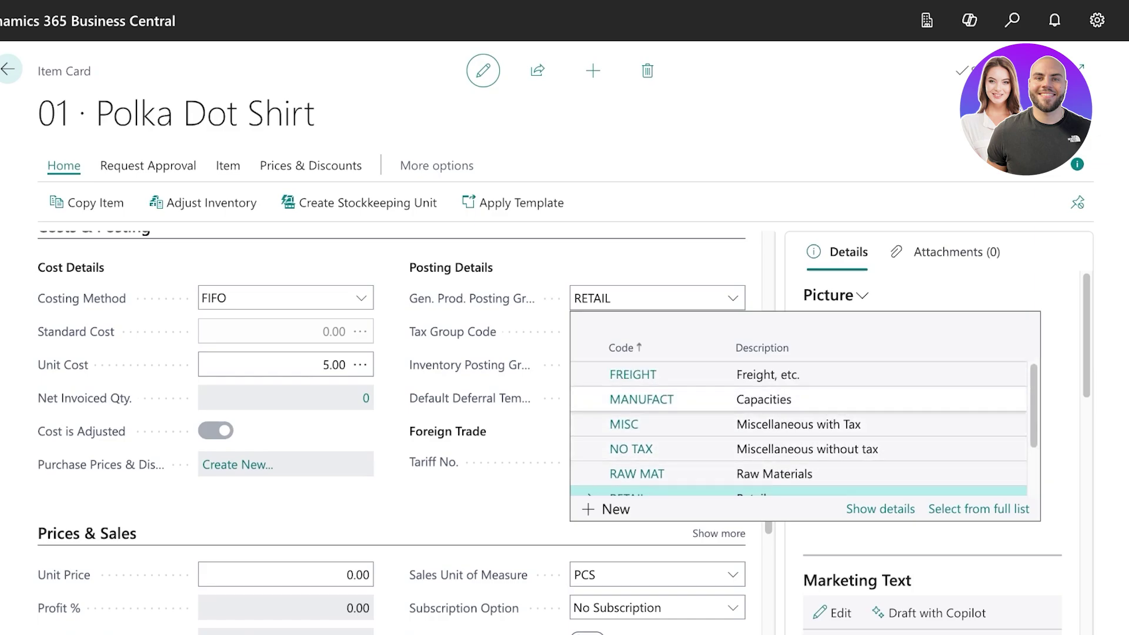
key(Escape)
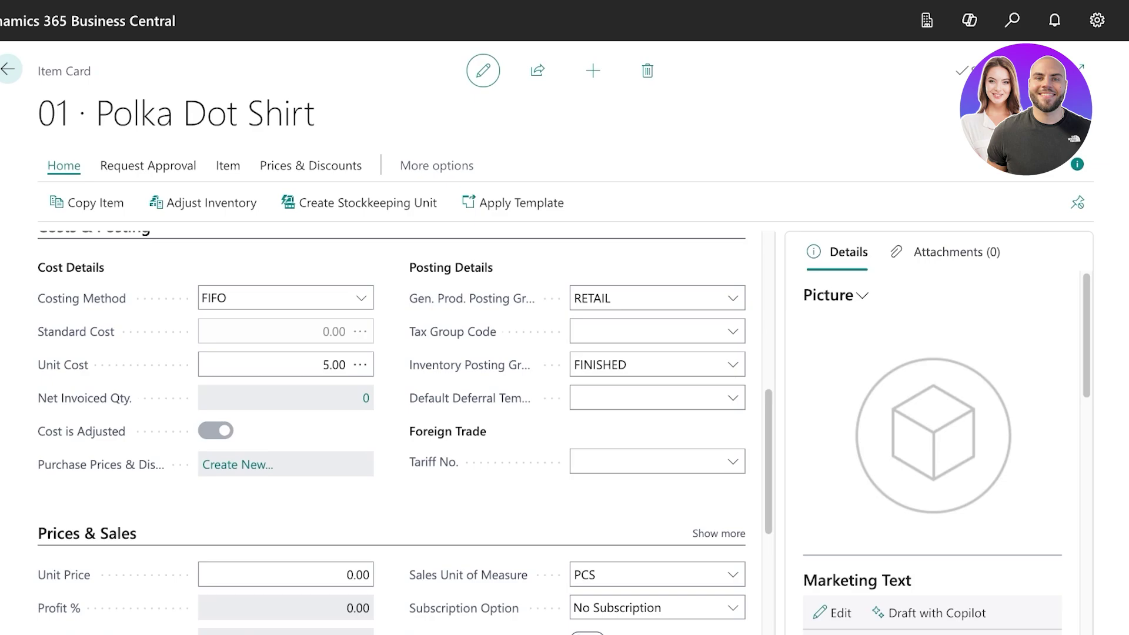
scroll(405, 432, down, 5)
scroll(405, 432, up, 4)
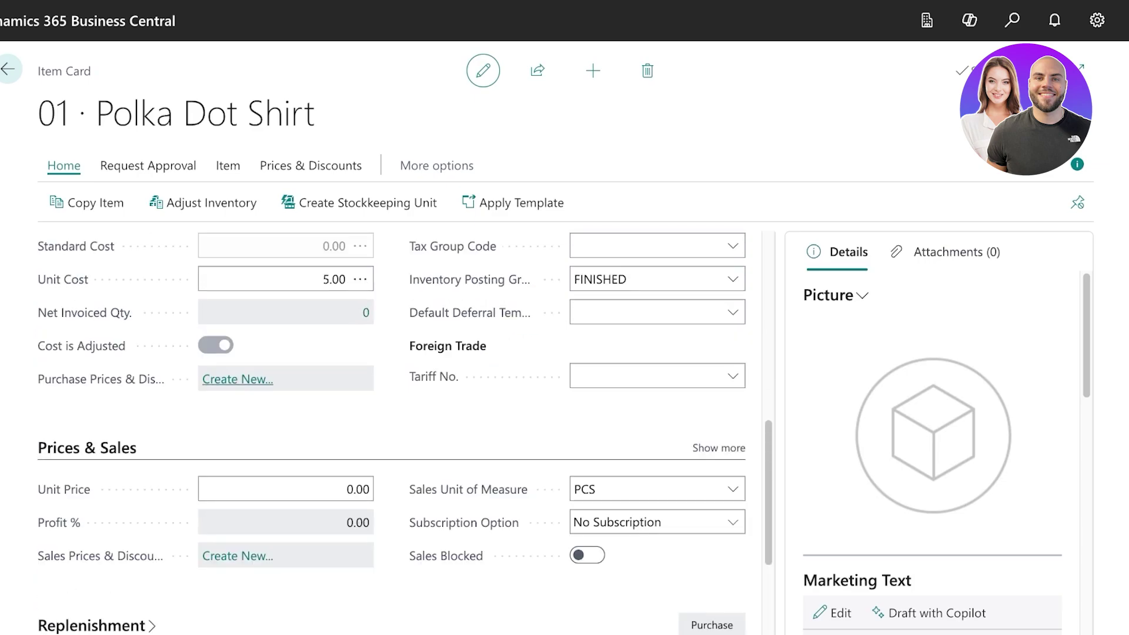
Enter a 10.00 unit price for 50% profit and expand the Replenishment FastTab.
scroll(405, 432, down, 3)
click(285, 324)
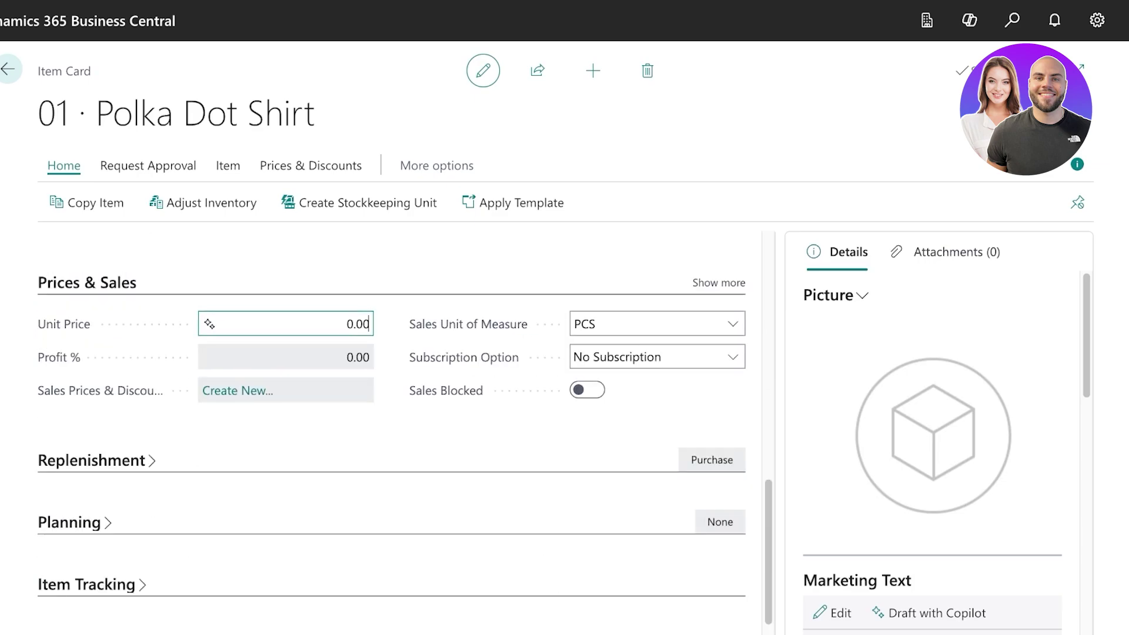
text(10)
key(Tab)
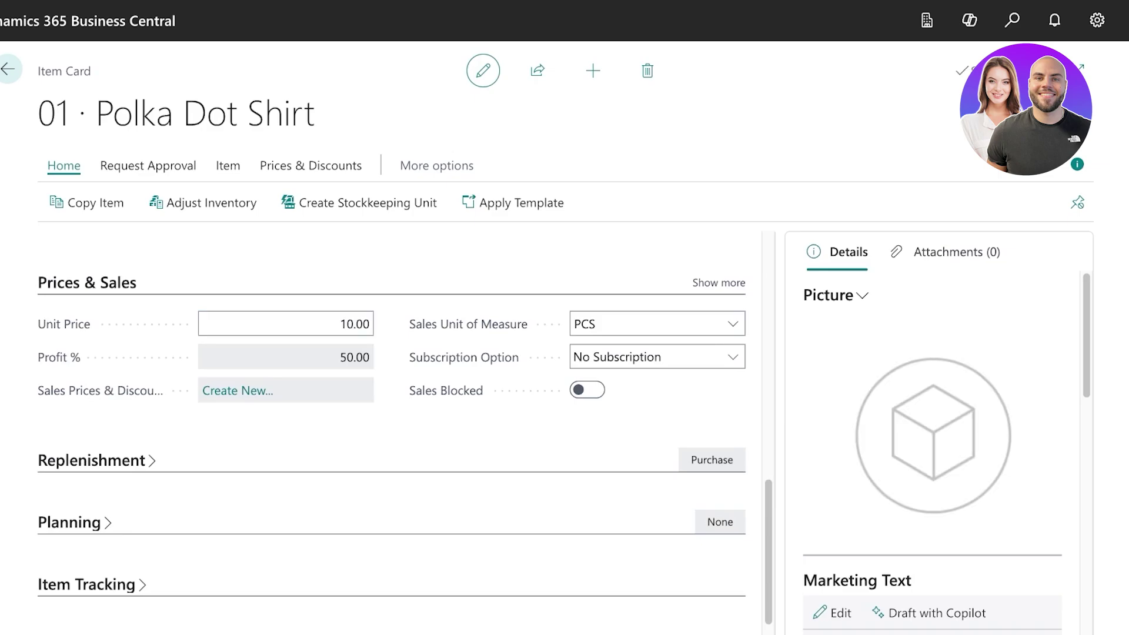
scroll(391, 441, down, 1)
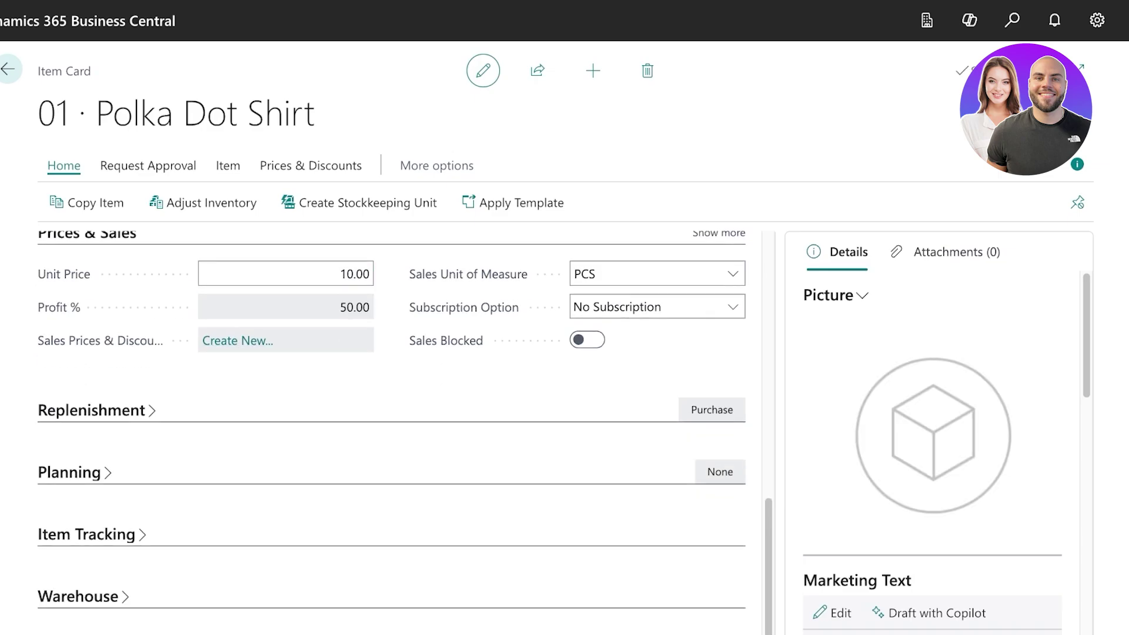
click(92, 410)
scroll(391, 432, down, 3)
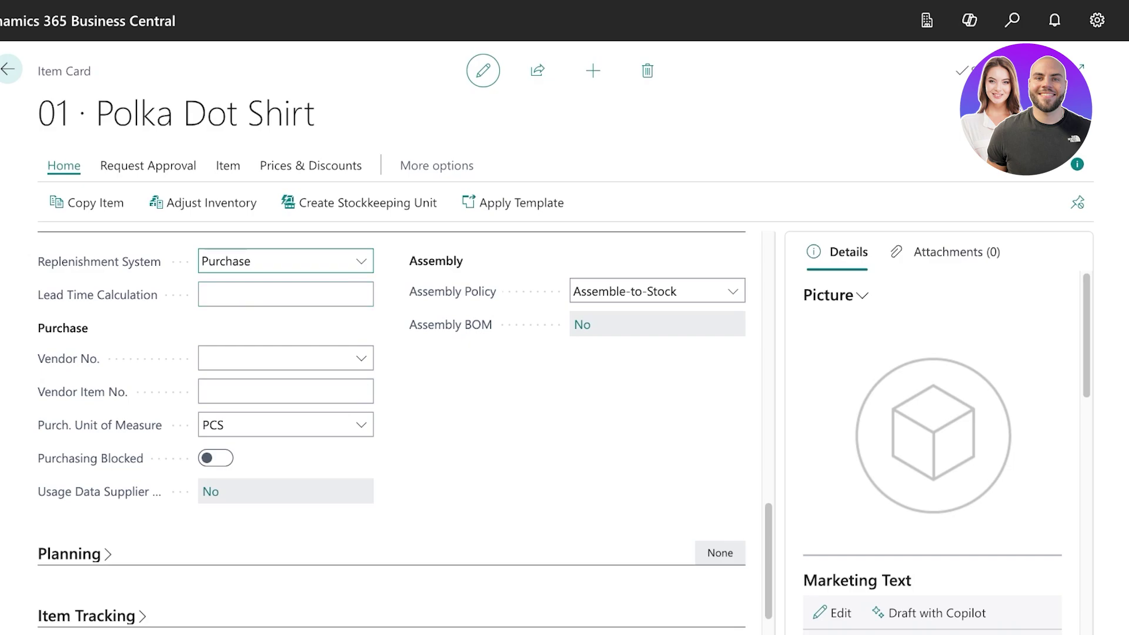
Clear the invalid lead time and fill in 1W using Copilot suggestions.
click(276, 294)
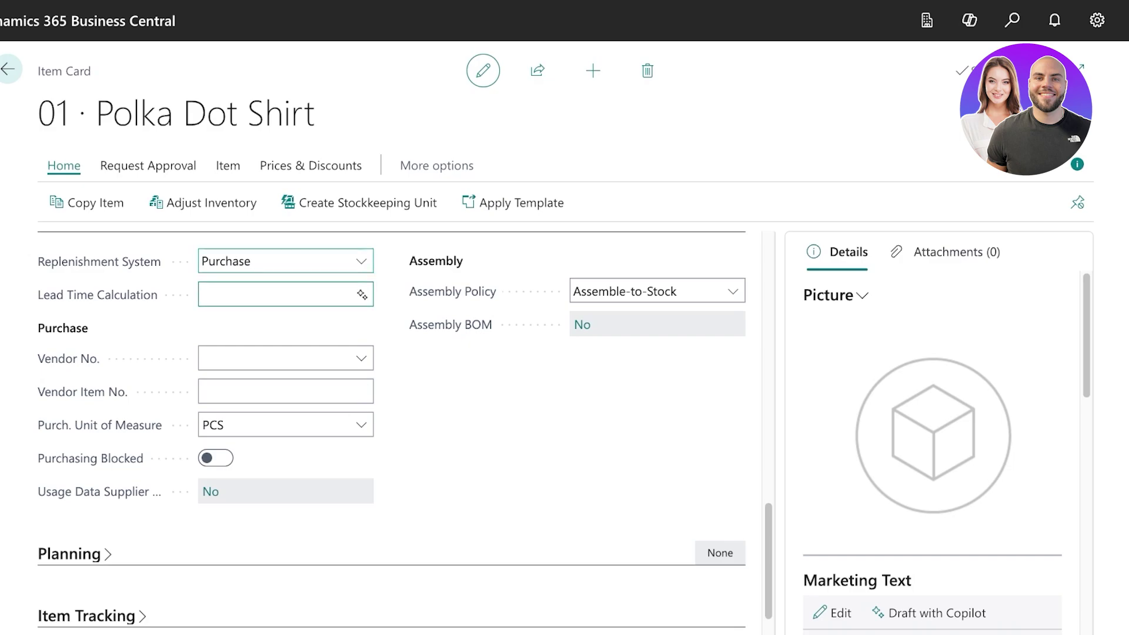
text(30)
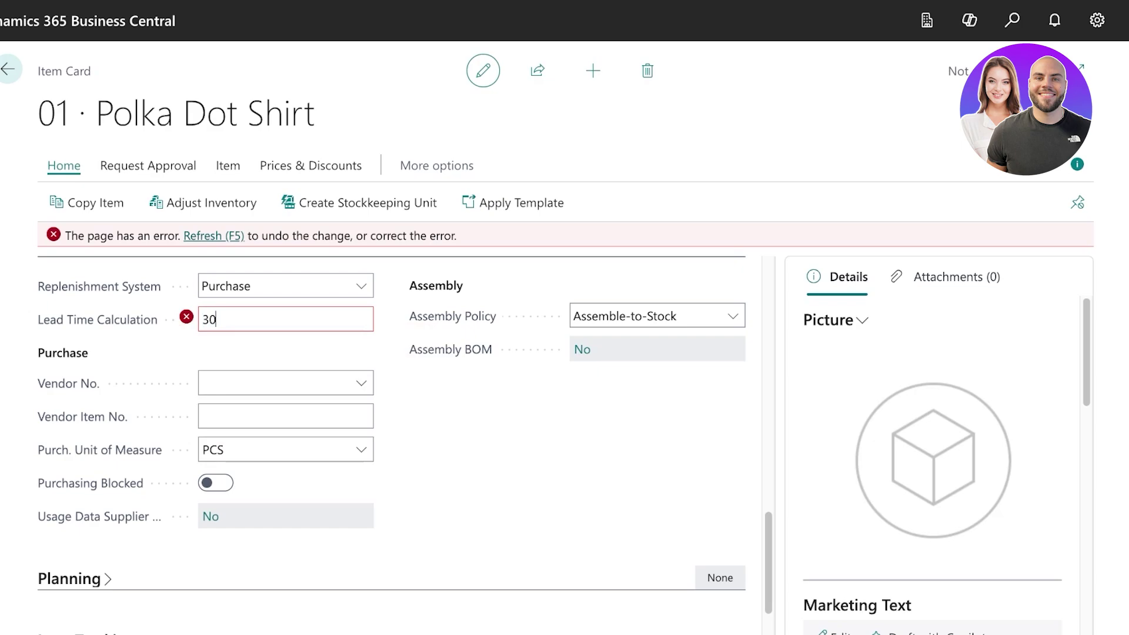
text(Days)
key(Return)
key(BackSpace)
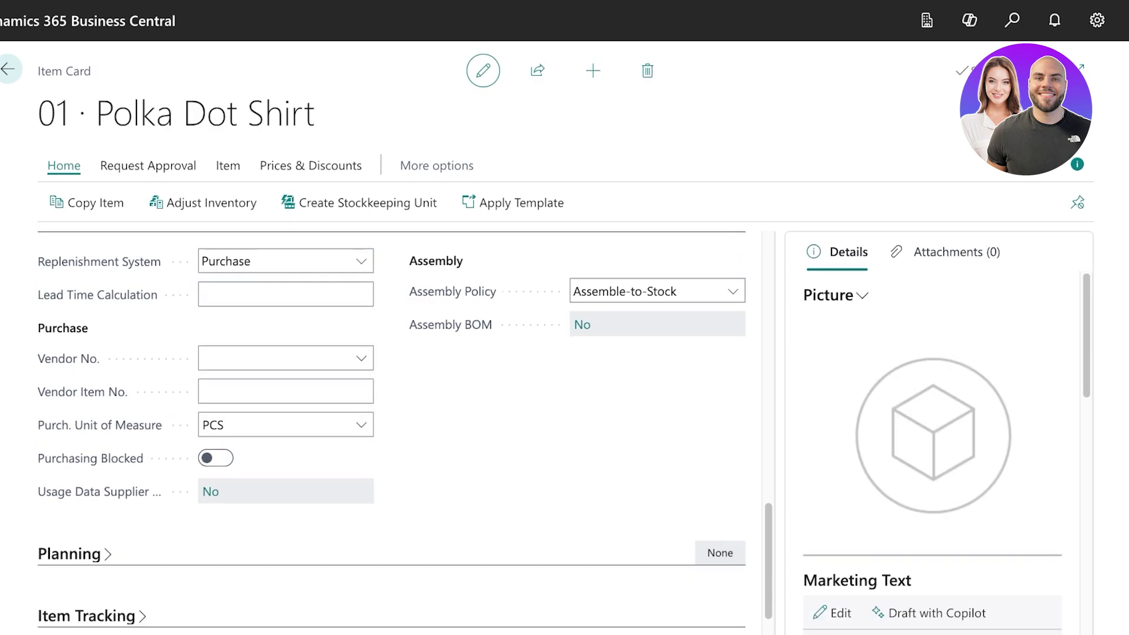
click(363, 295)
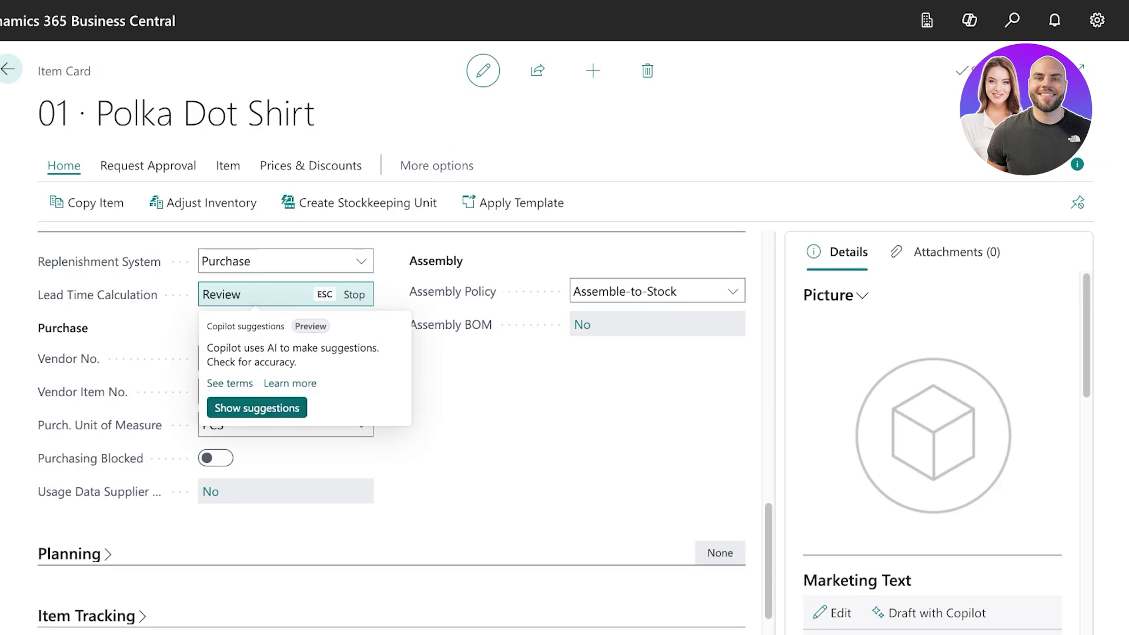
key(Return)
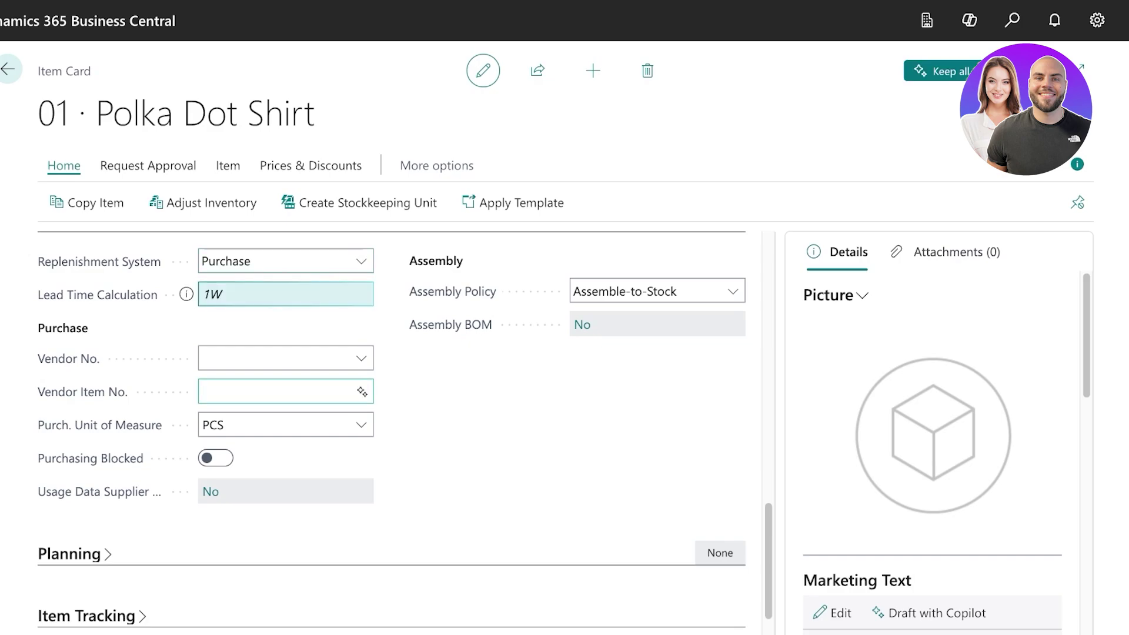
click(361, 358)
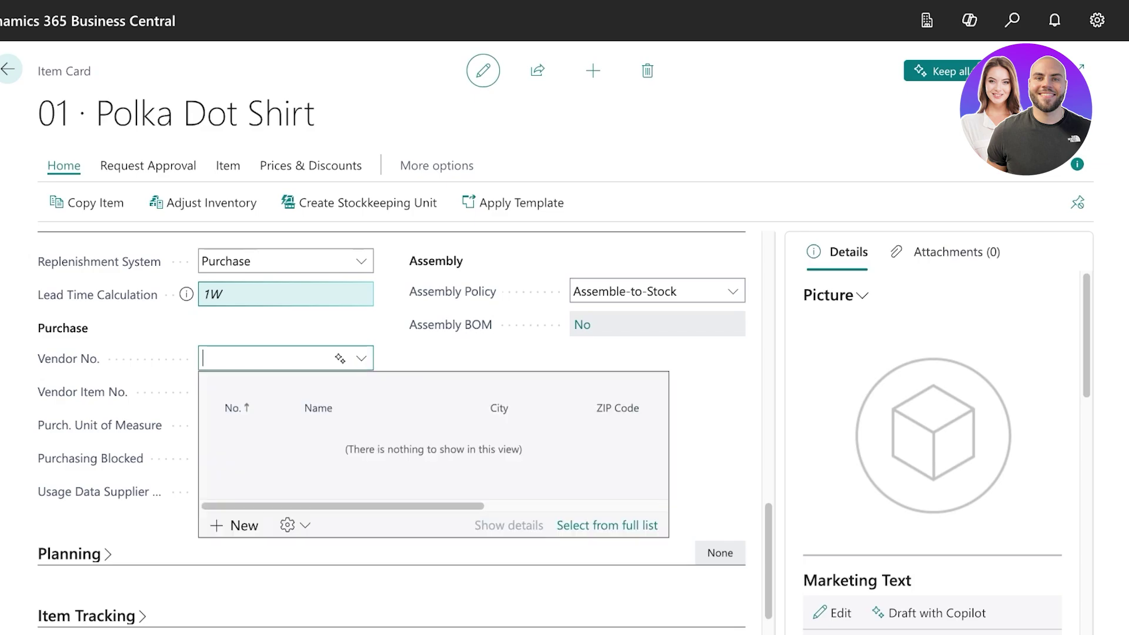
key(Escape)
Expand the Planning FastTab, then close the Item Card back to the Items list.
scroll(391, 429, down, 2)
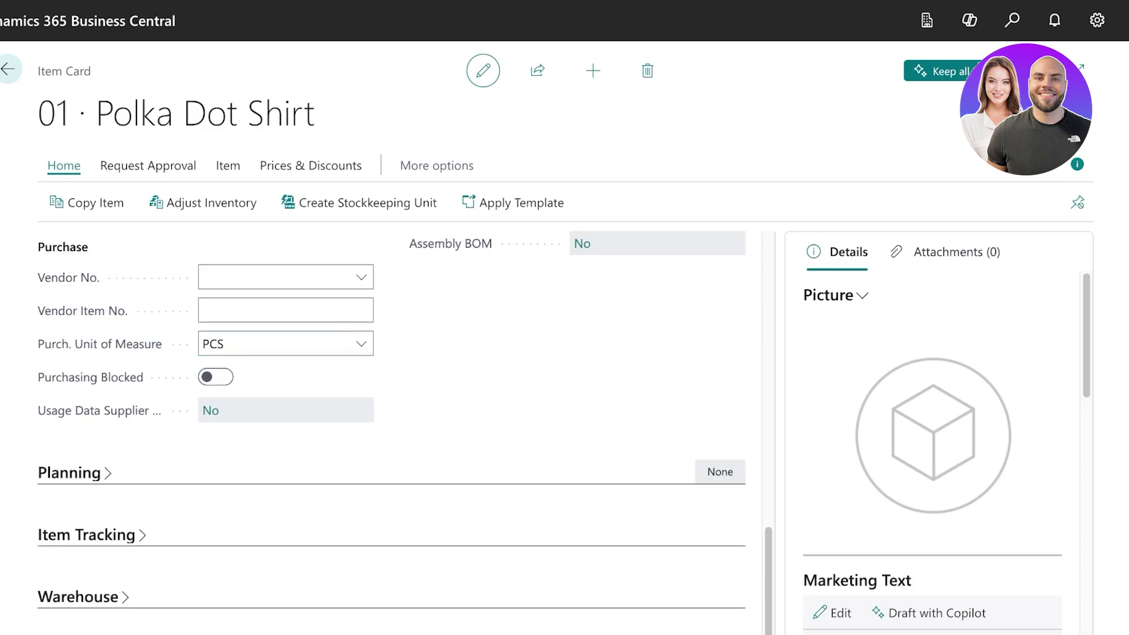
click(69, 473)
scroll(391, 432, down, 6)
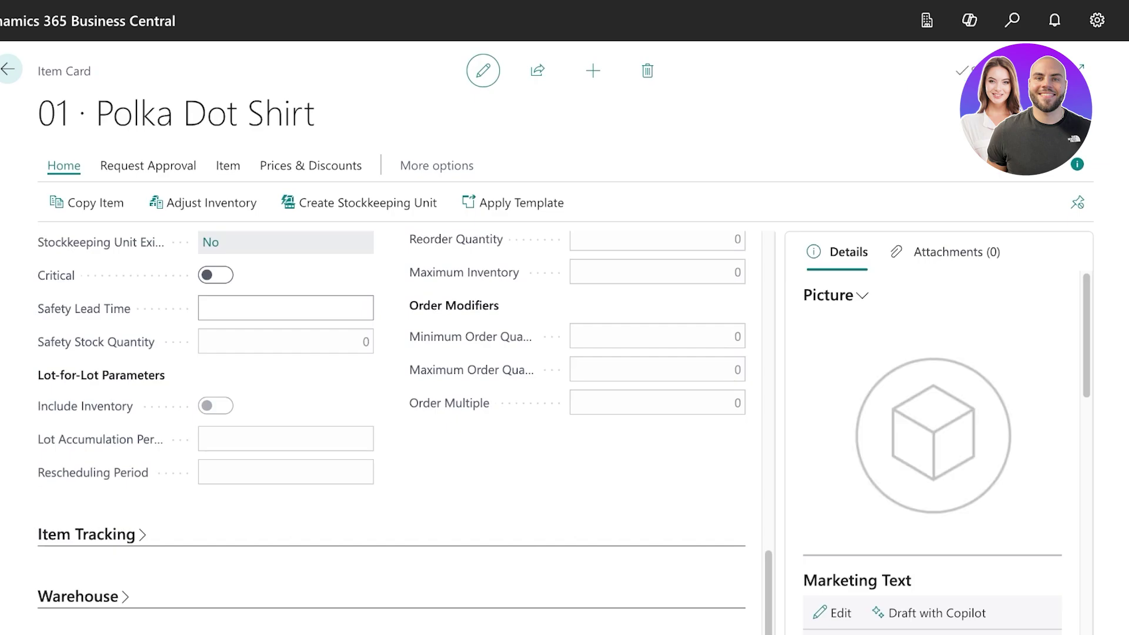
click(8, 70)
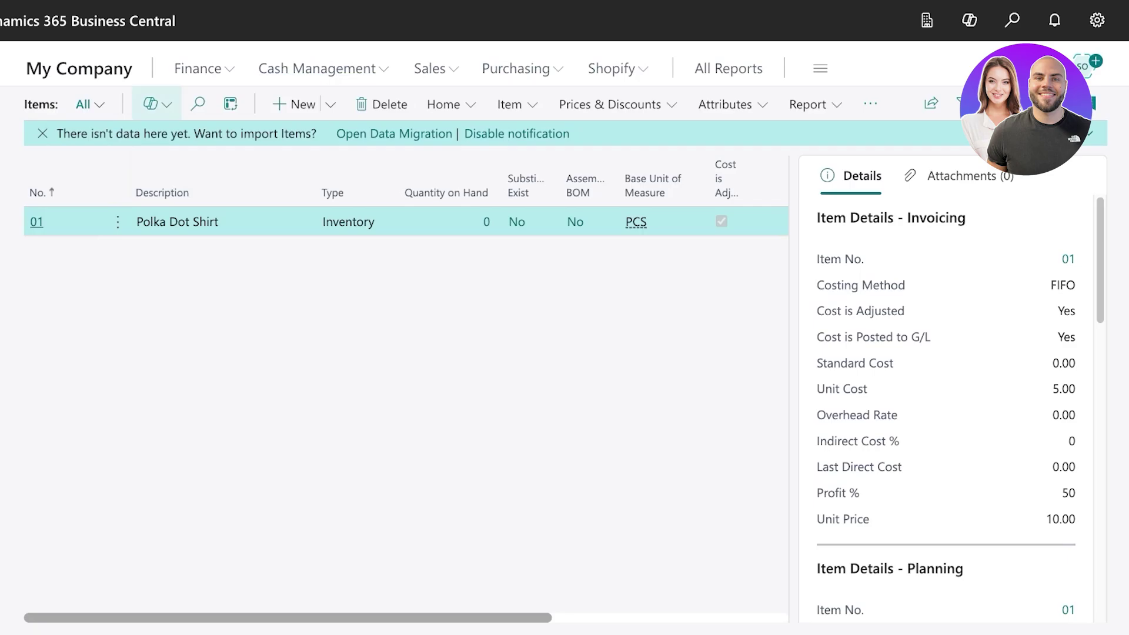
Browse the Finance, Cash Management, Sales and Purchasing menus, ending on Finance's pages.
click(198, 69)
click(317, 69)
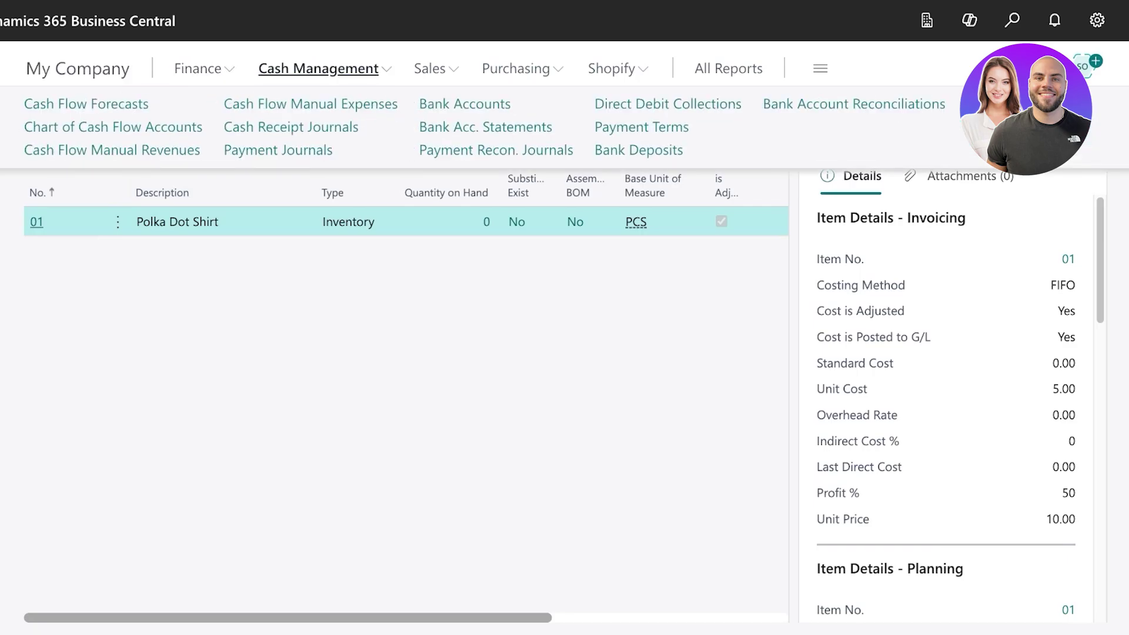
click(430, 69)
click(516, 69)
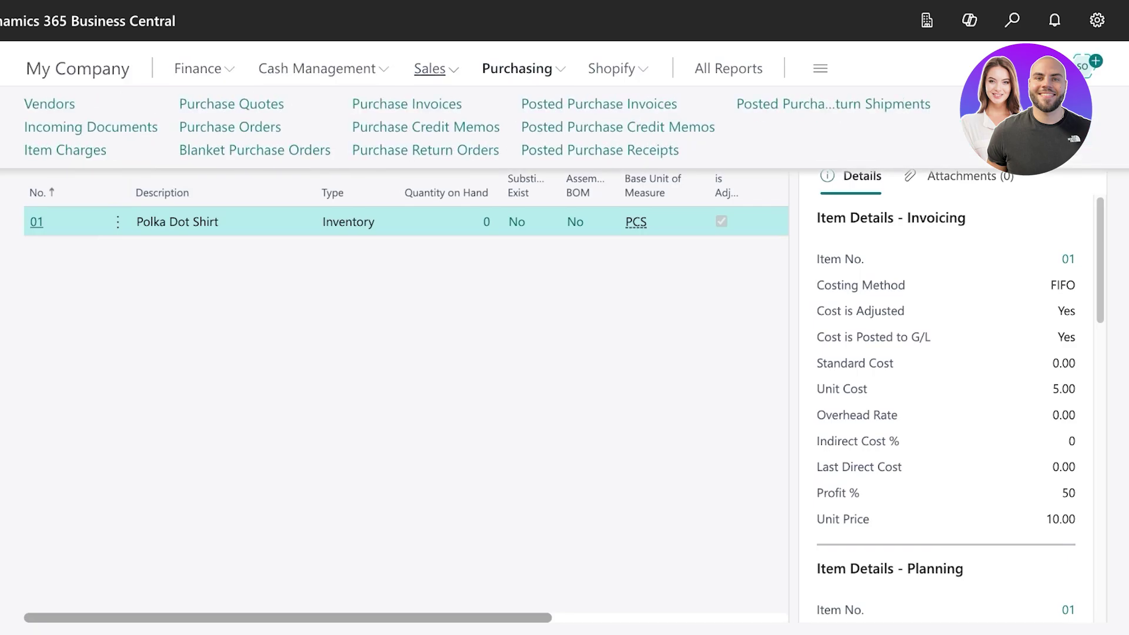
click(430, 69)
click(324, 84)
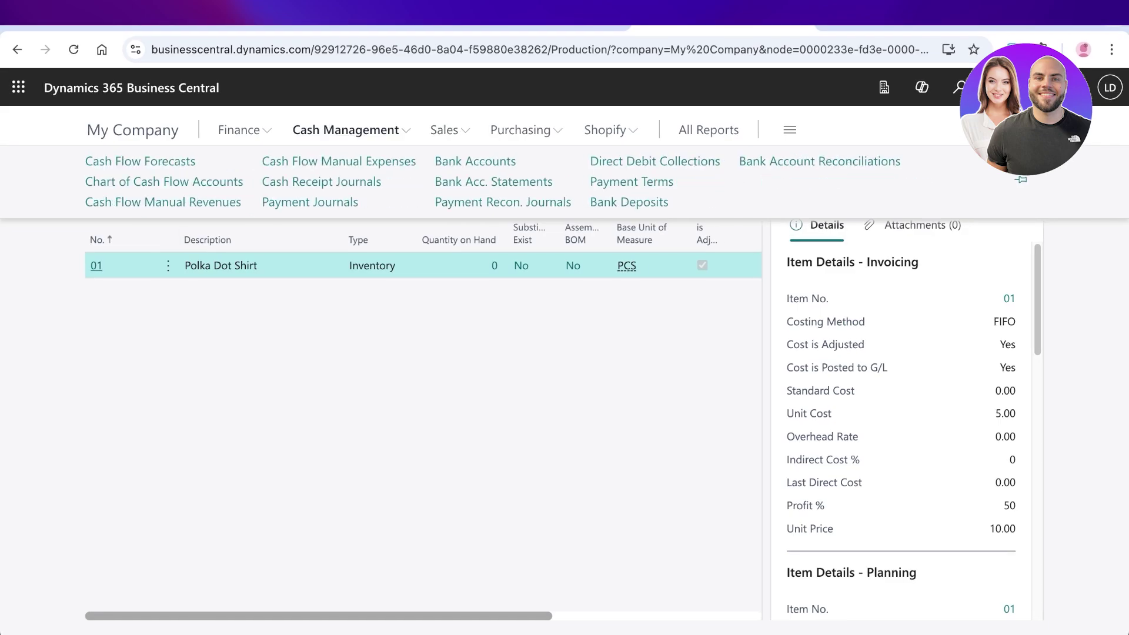
click(208, 84)
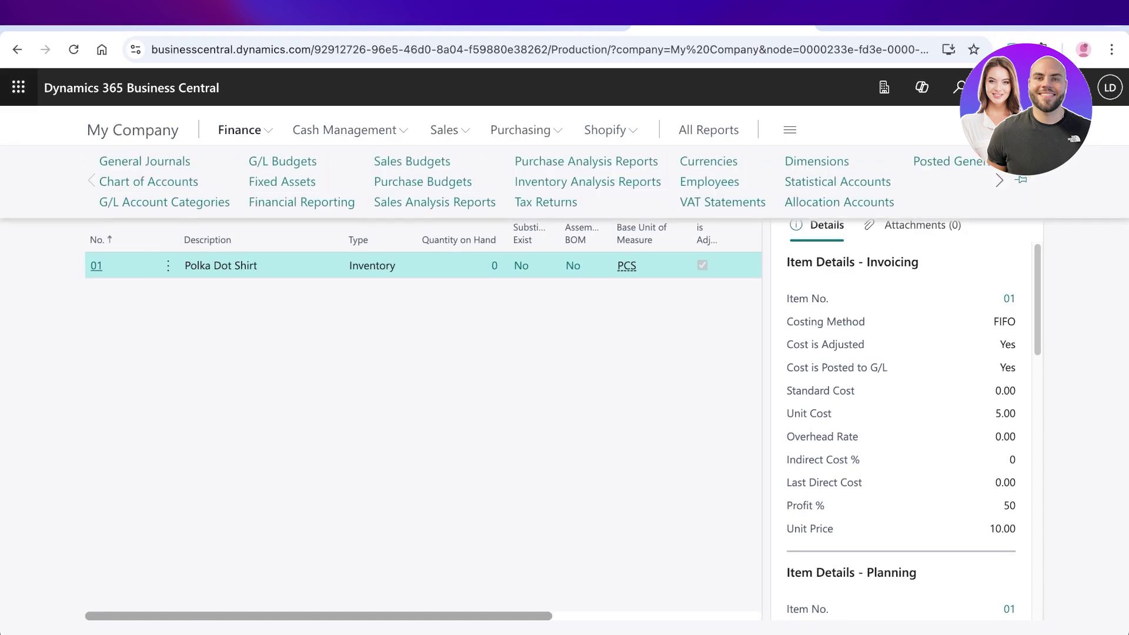